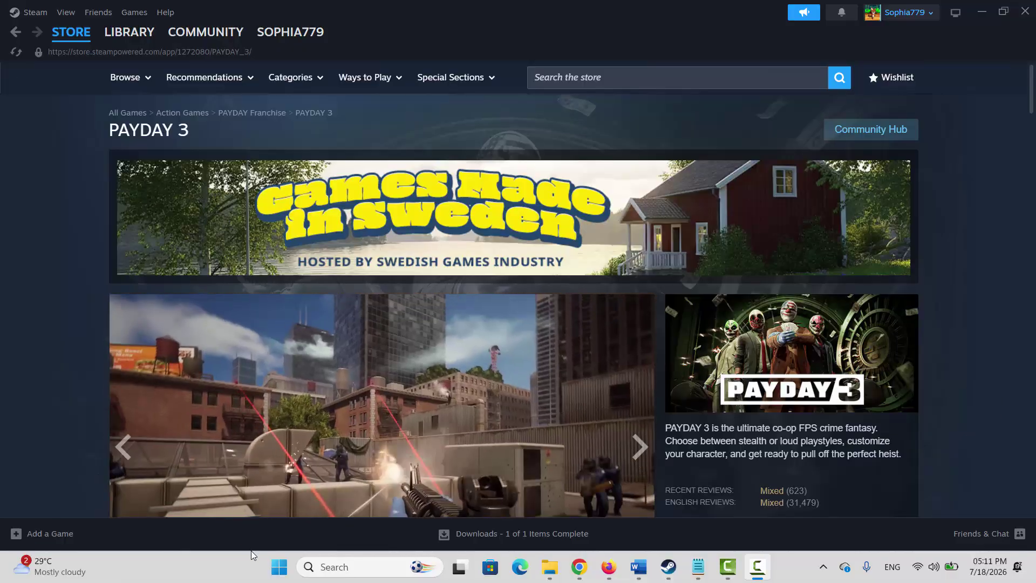
# Step: View the computer's power options, including Restart, and dismiss them without choosing one
pyautogui.click(279, 566)
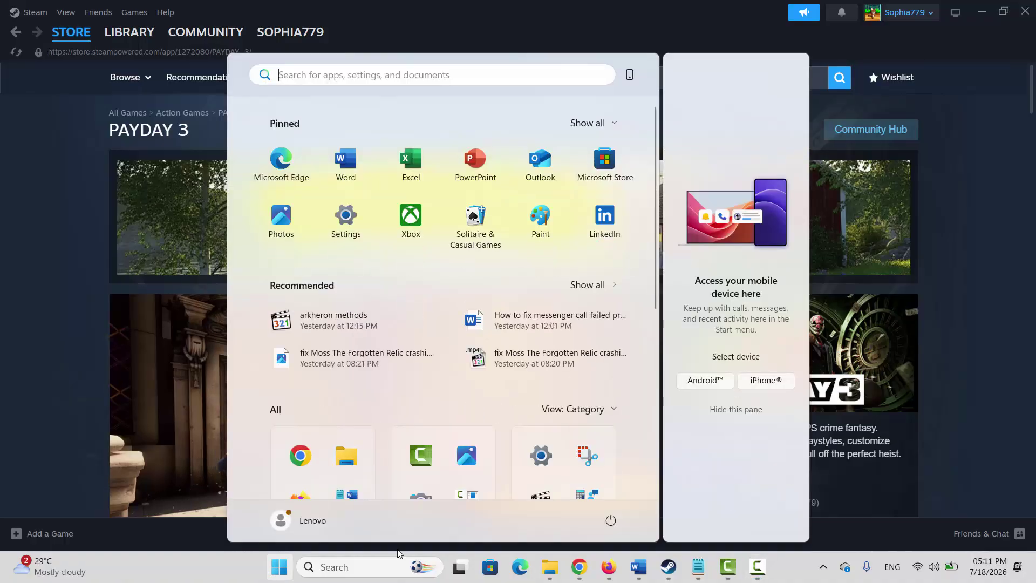
pyautogui.click(610, 521)
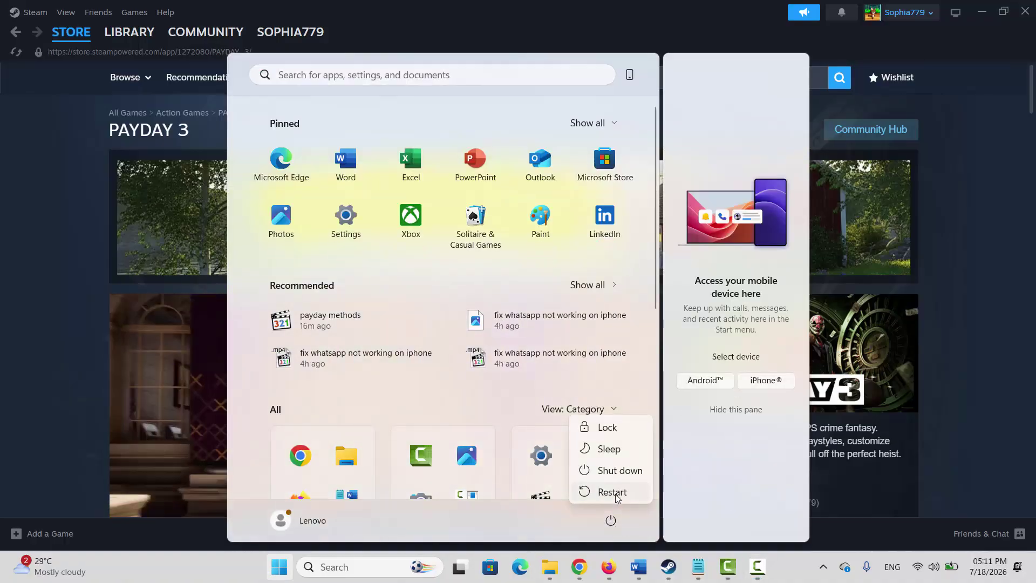
pyautogui.click(966, 335)
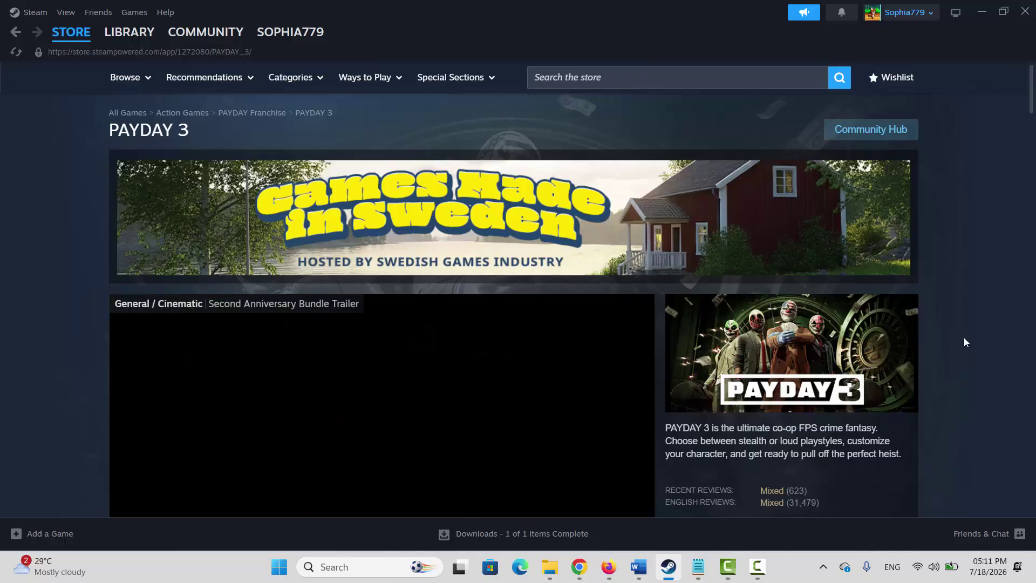
# Step: Open the properties of Apex Legends in the Steam library and set its launch options to -d3d11
pyautogui.click(129, 32)
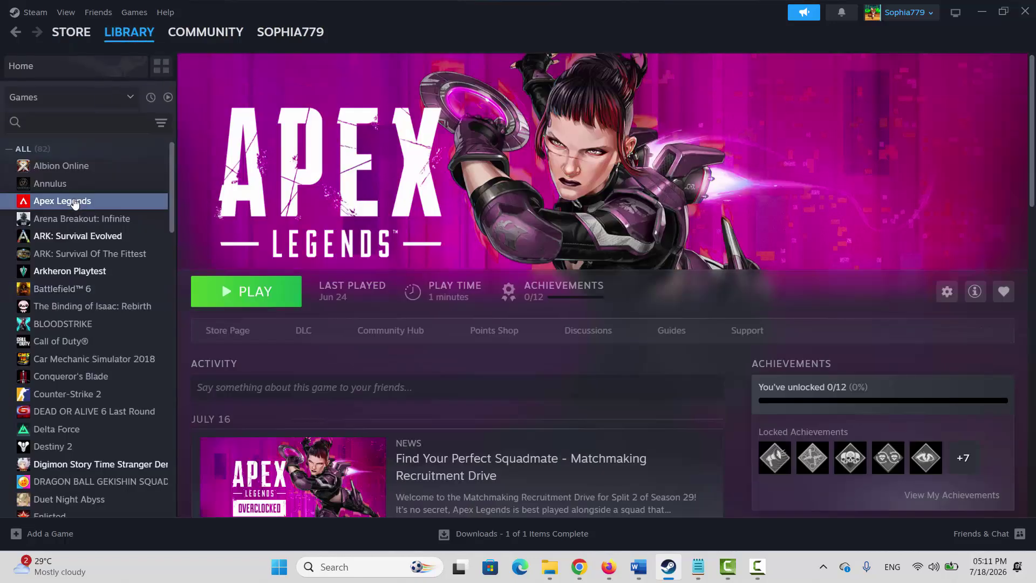
pyautogui.rightClick(76, 203)
pyautogui.click(111, 303)
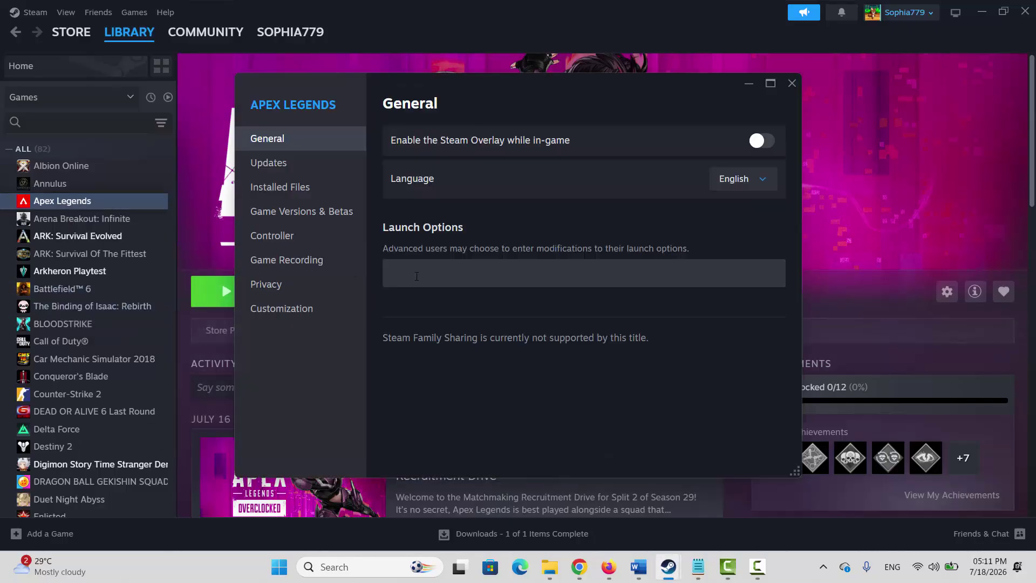
pyautogui.click(417, 276)
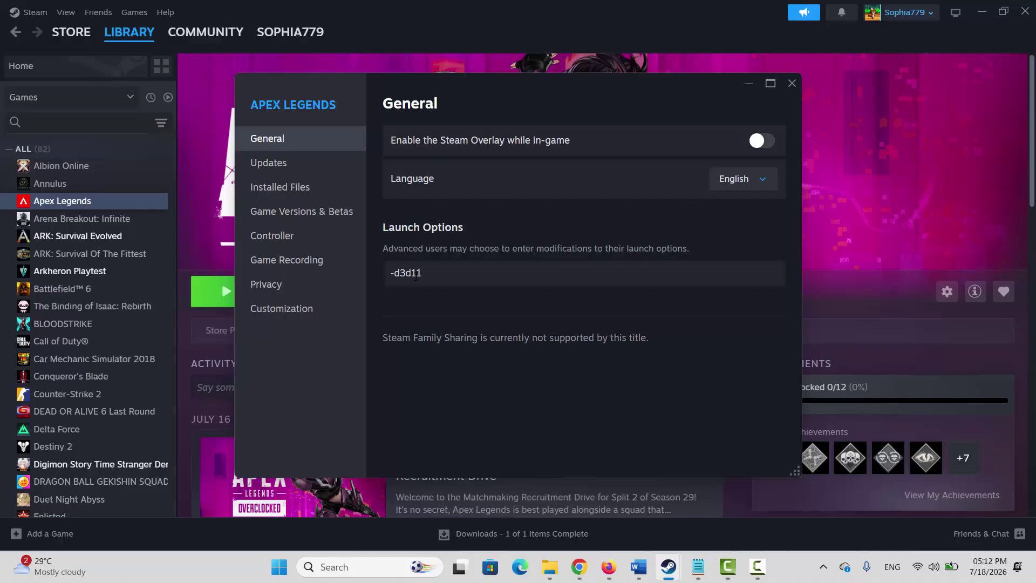
# Step: Clear the -d3d11 launch option of Apex Legends and close the game's properties
pyautogui.press('BackSpace')
pyautogui.press('BackSpace')
pyautogui.press('BackSpace')
pyautogui.press('BackSpace')
pyautogui.press('BackSpace')
pyautogui.press('BackSpace')
pyautogui.press('BackSpace')
pyautogui.press('BackSpace')
pyautogui.click(788, 86)
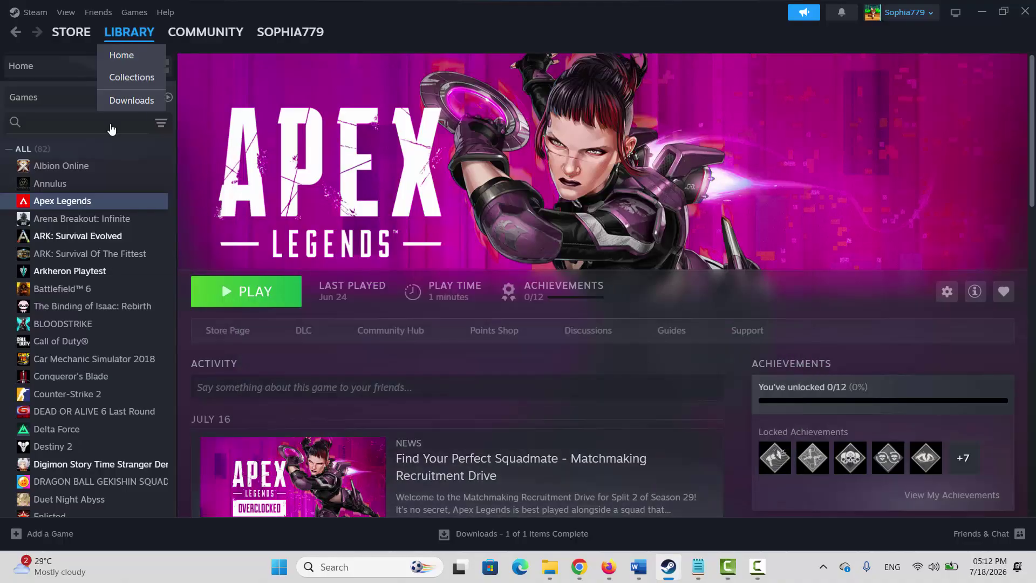
# Step: Browse the local files of Apex Legends and open the properties of the ApexLauncher application
pyautogui.rightClick(77, 207)
pyautogui.moveTo(122, 289)
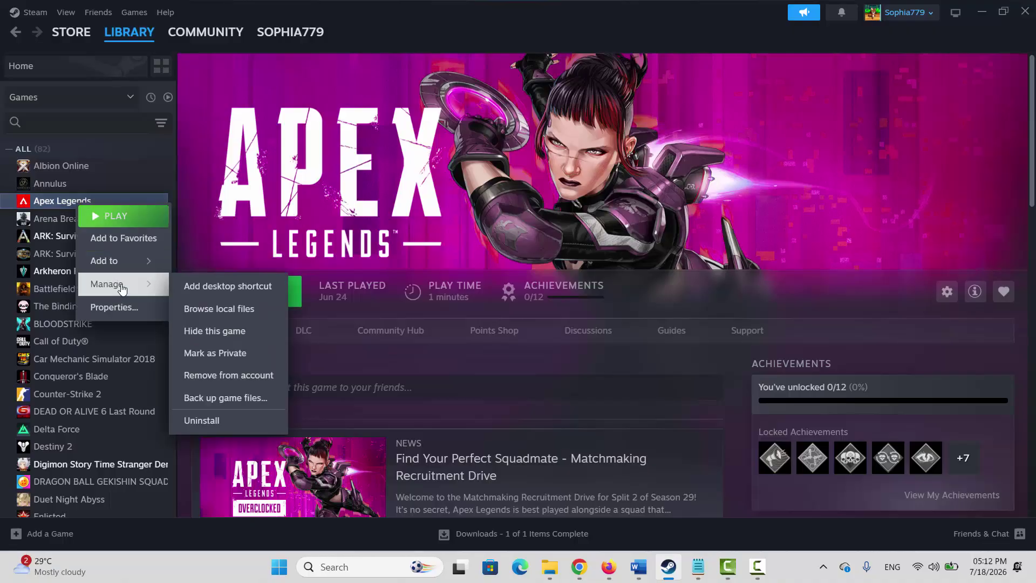
pyautogui.click(241, 308)
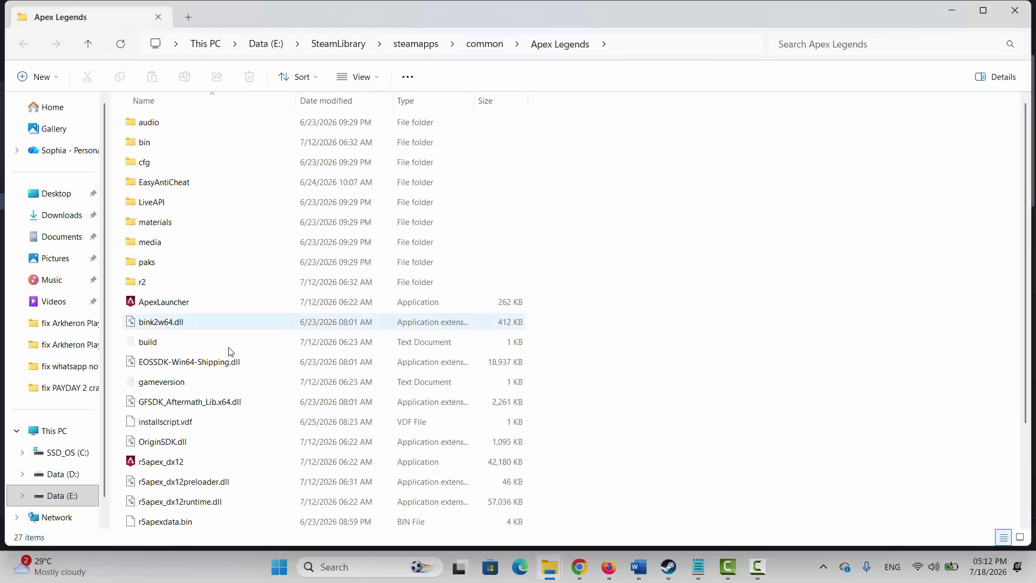
pyautogui.click(165, 304)
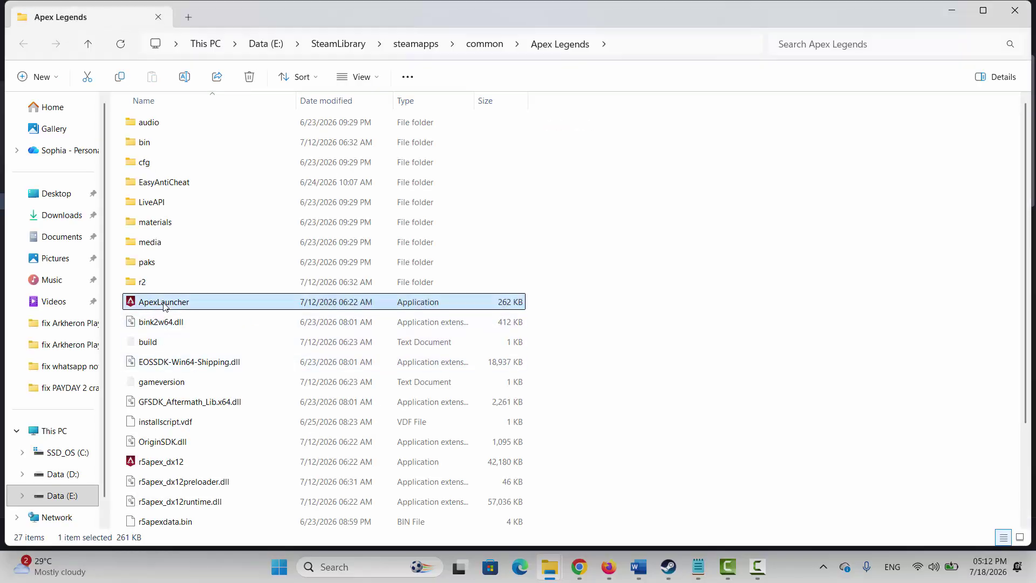
pyautogui.rightClick(164, 306)
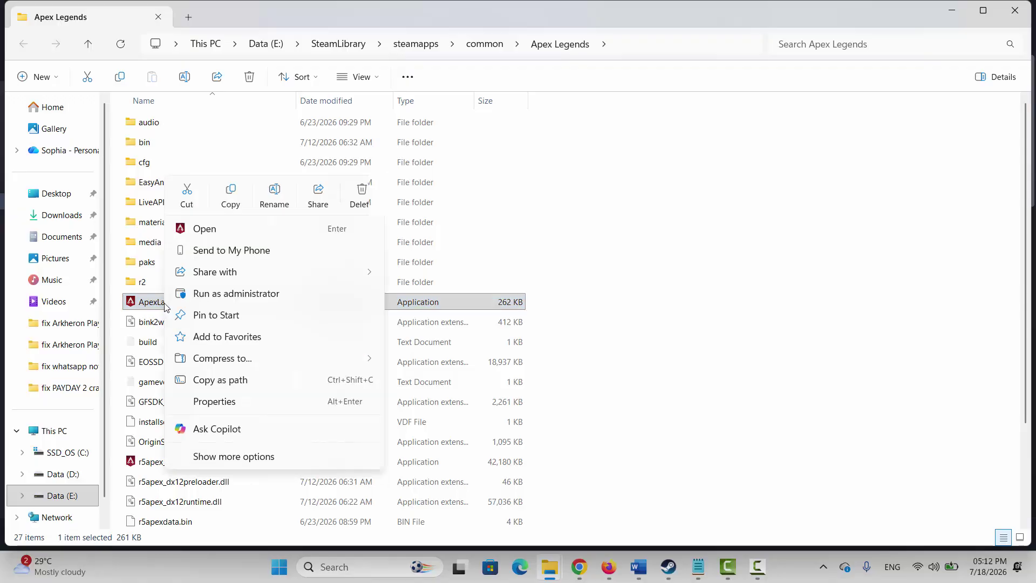
pyautogui.click(229, 384)
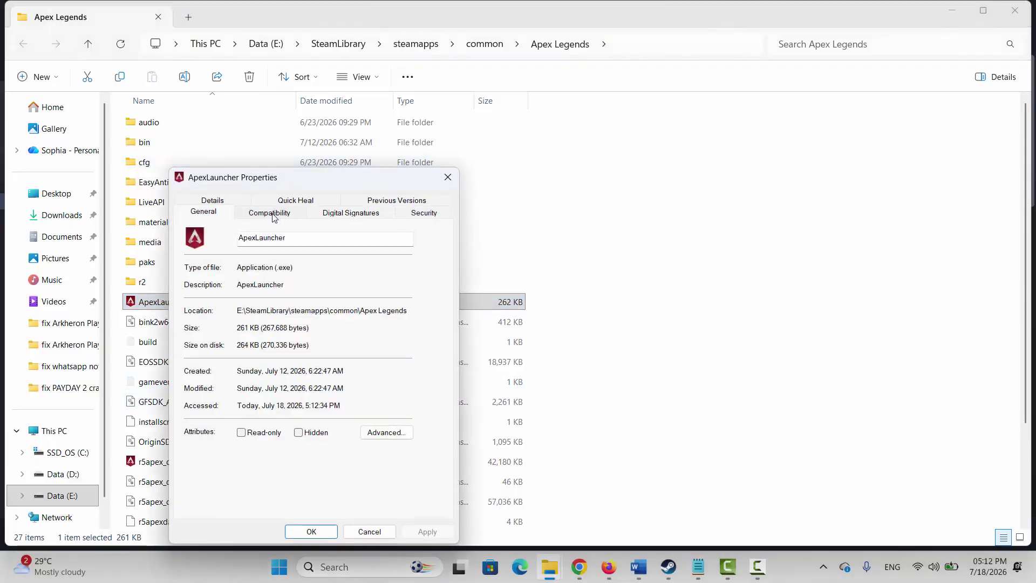
# Step: Set ApexLauncher's compatibility to run as an administrator, in compatibility mode for Windows 8, with fullscreen optimizations disabled
pyautogui.click(272, 213)
pyautogui.click(259, 425)
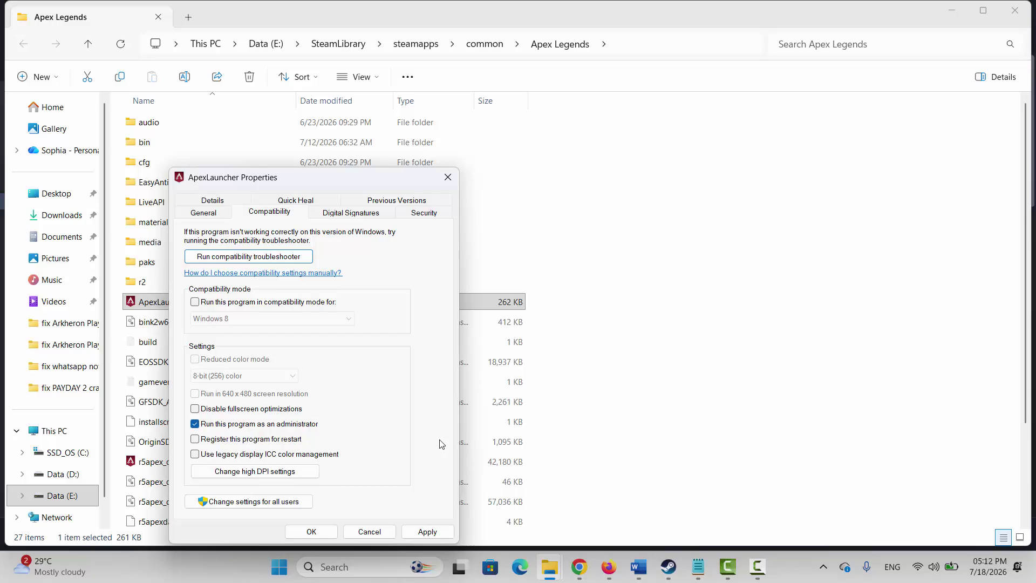
pyautogui.click(256, 306)
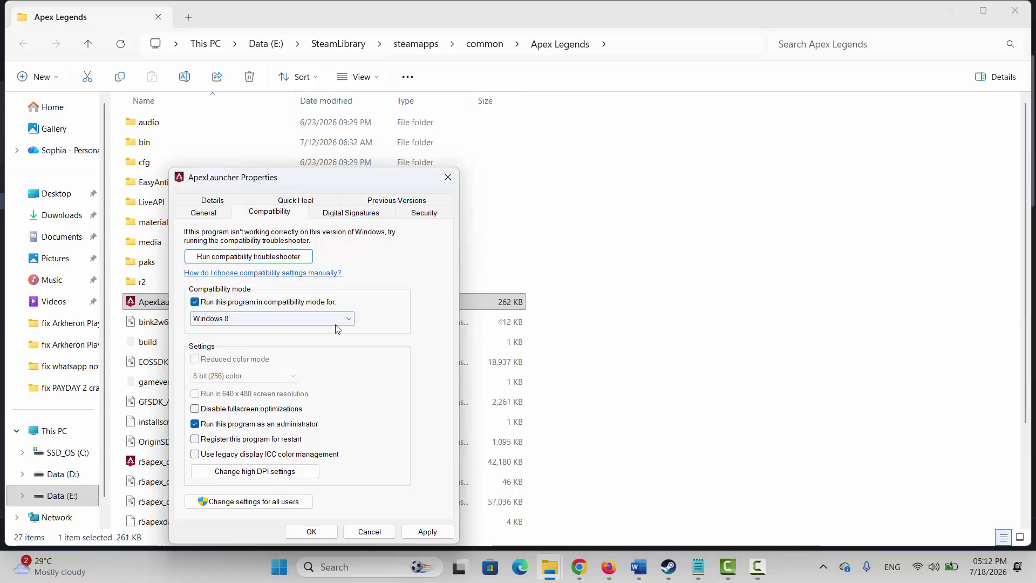
pyautogui.click(351, 319)
pyautogui.click(351, 319)
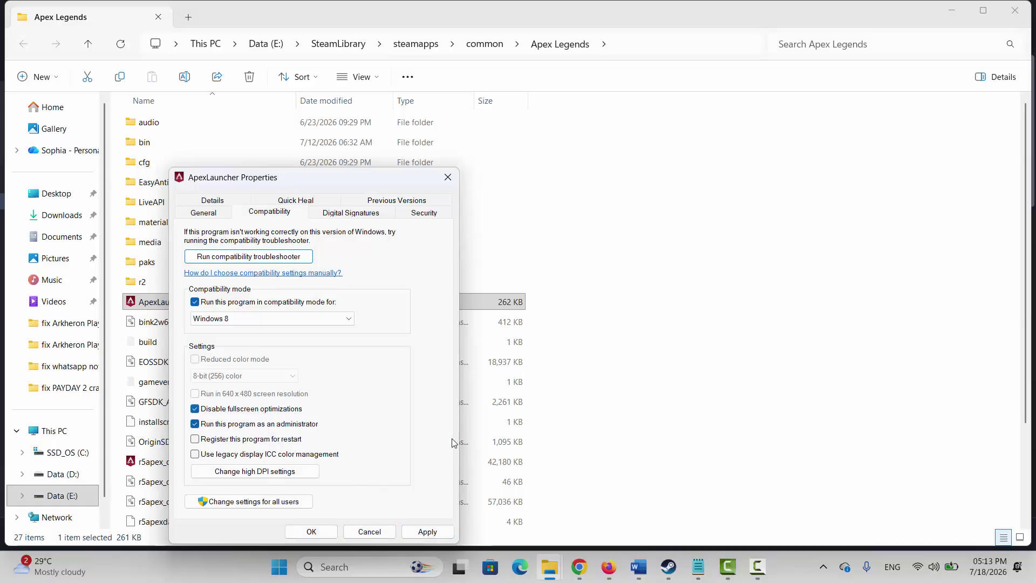
# Step: Turn off ApexLauncher's compatibility mode, fullscreen optimization and administrator options, and close its properties and the game folder
pyautogui.click(266, 302)
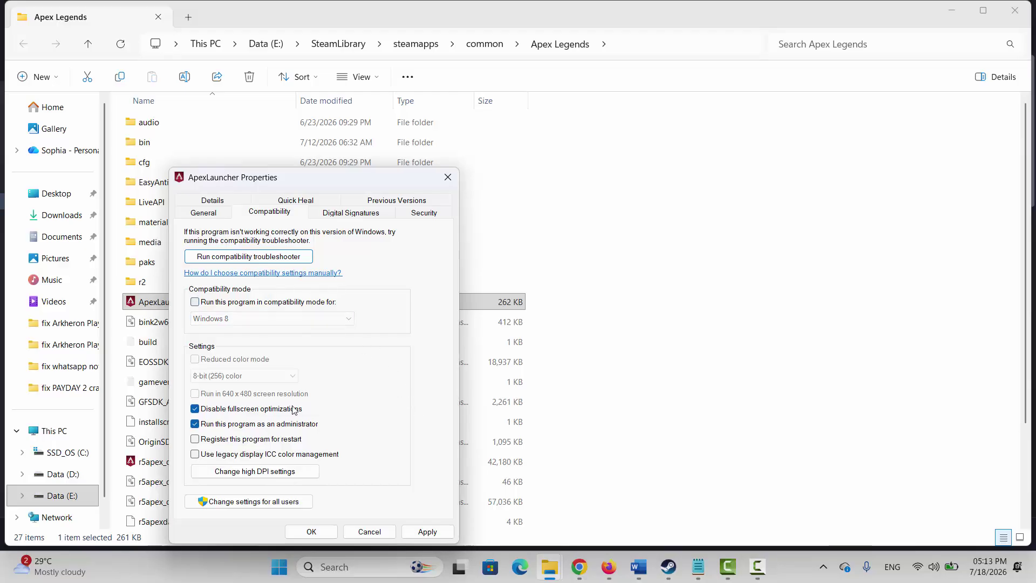
pyautogui.click(292, 408)
pyautogui.click(303, 425)
pyautogui.click(448, 177)
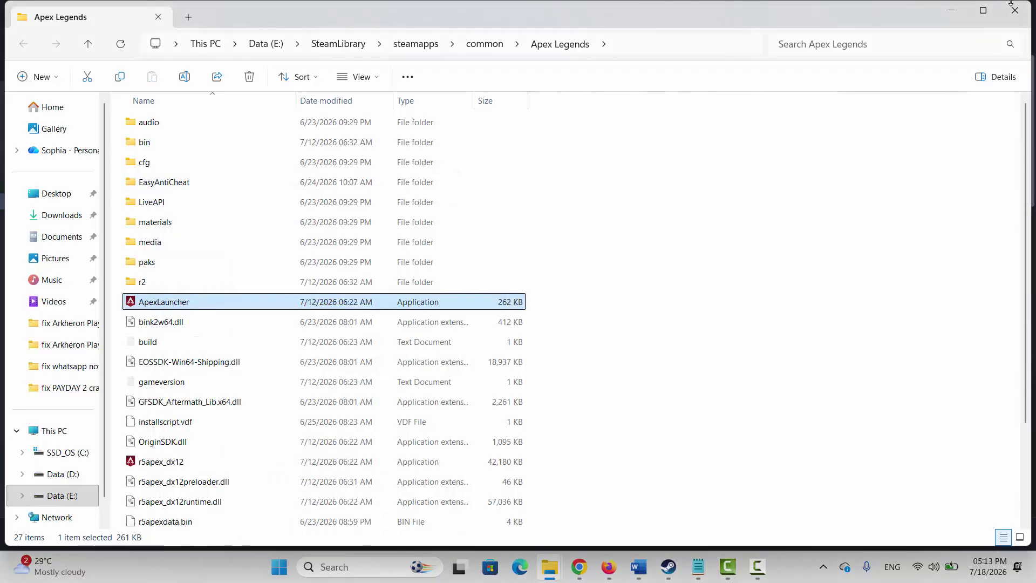
pyautogui.click(1015, 10)
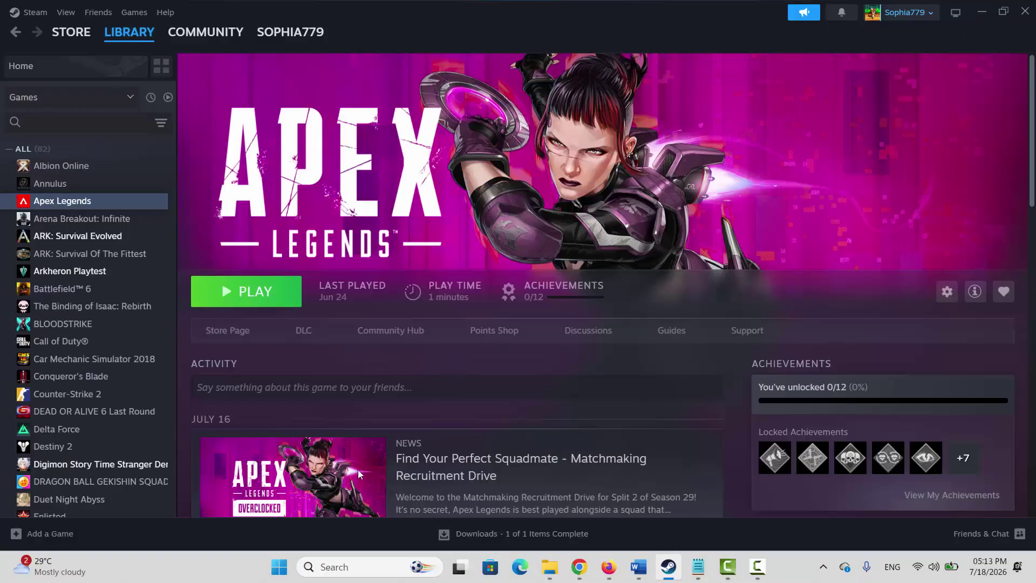
# Step: Open the list of apps allowed through the firewall in Windows Security and unlock it for changes
pyautogui.click(344, 568)
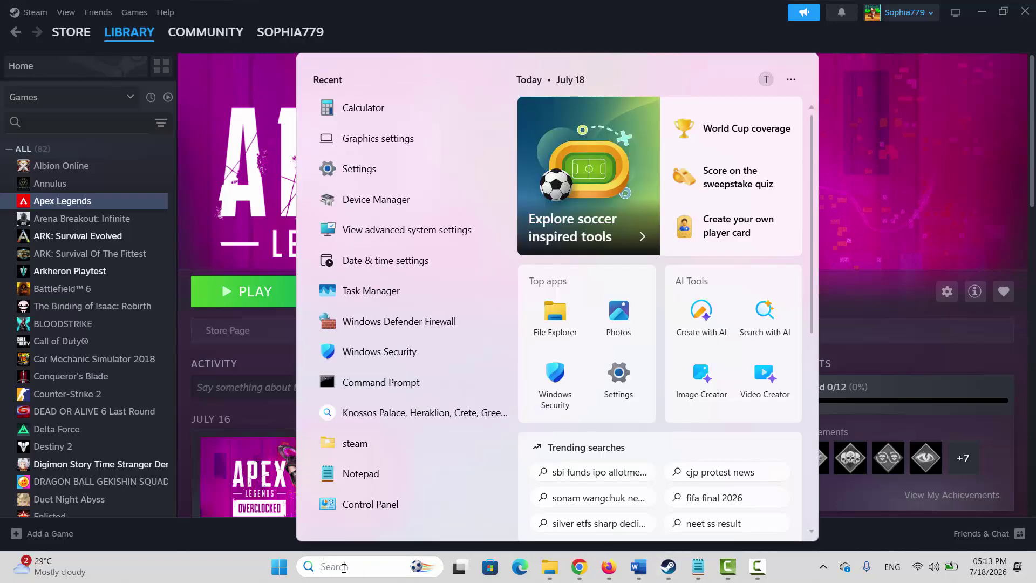
pyautogui.click(399, 358)
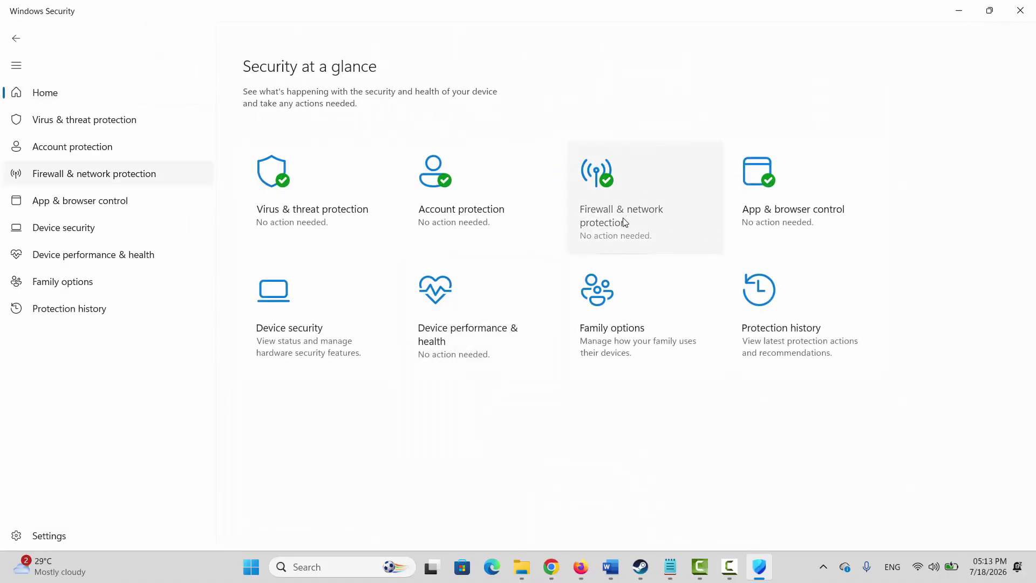
pyautogui.click(624, 222)
pyautogui.click(353, 331)
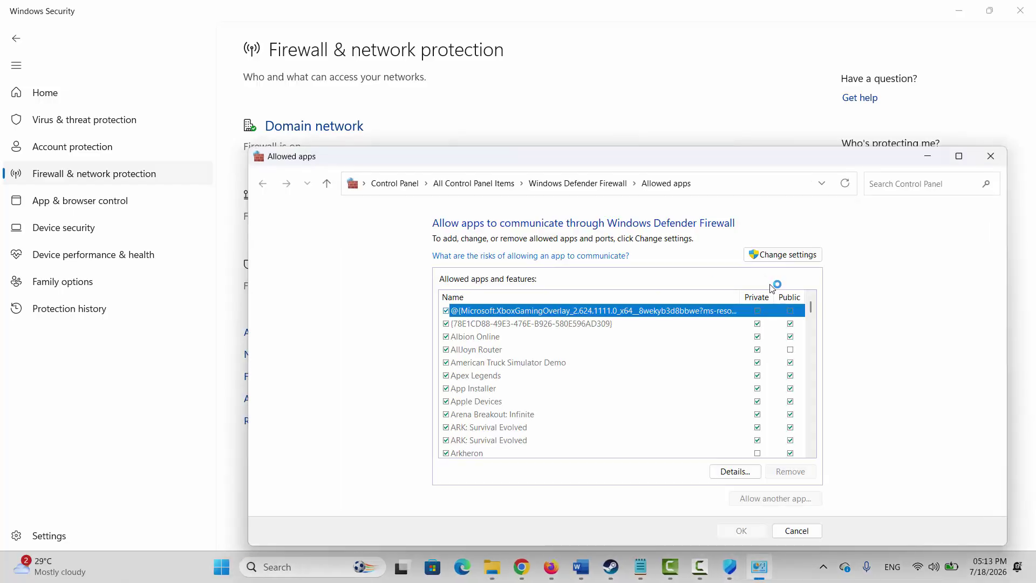
pyautogui.click(782, 256)
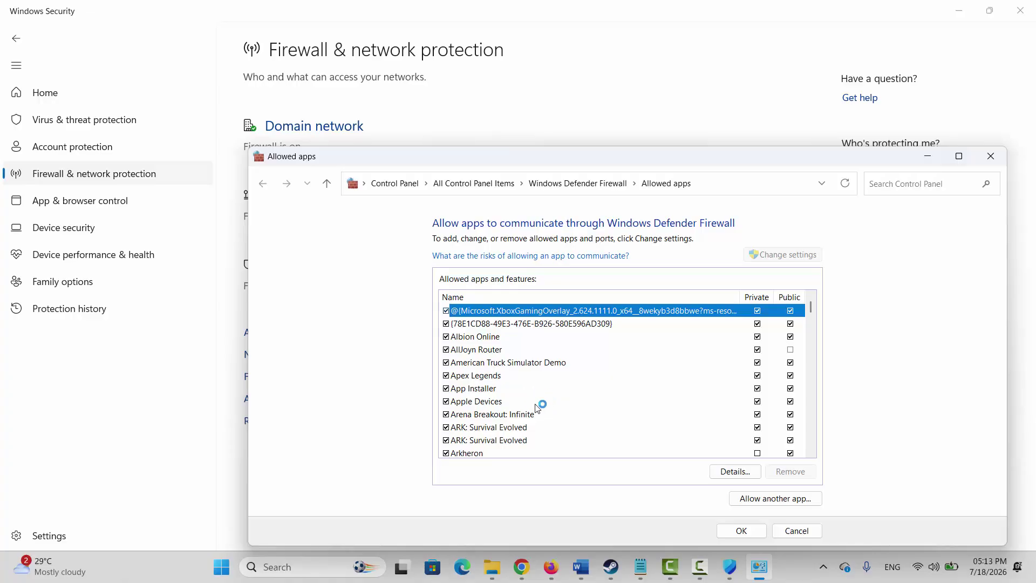
# Step: Start adding another app to the firewall's allowed list, browse for its executable, and cancel
pyautogui.click(768, 501)
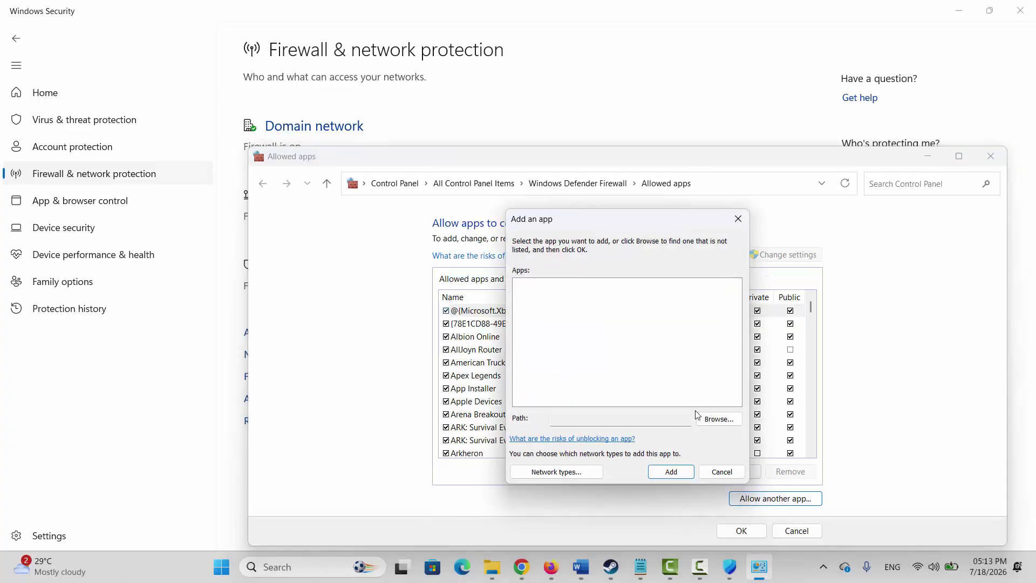
pyautogui.click(711, 419)
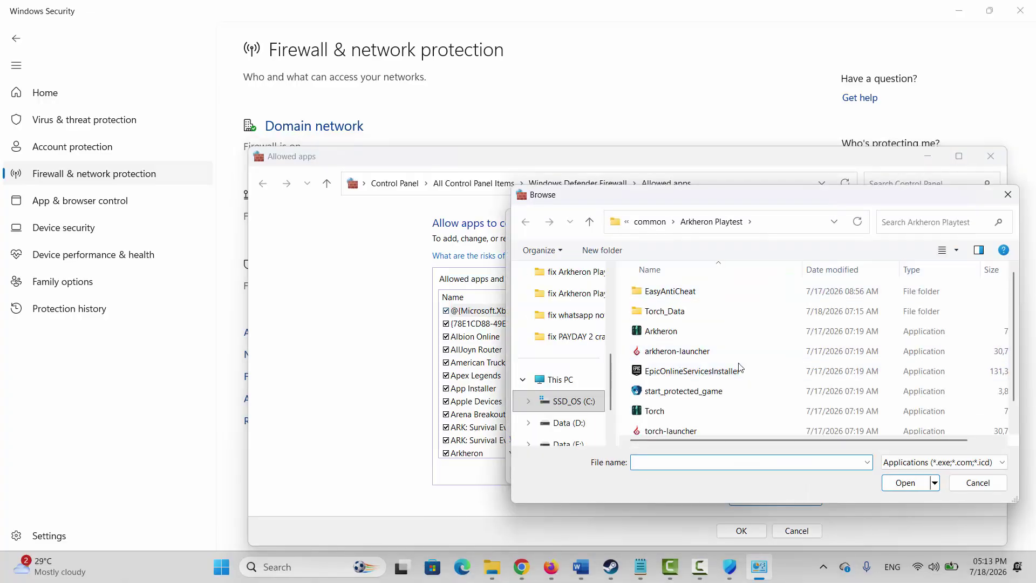
pyautogui.click(971, 488)
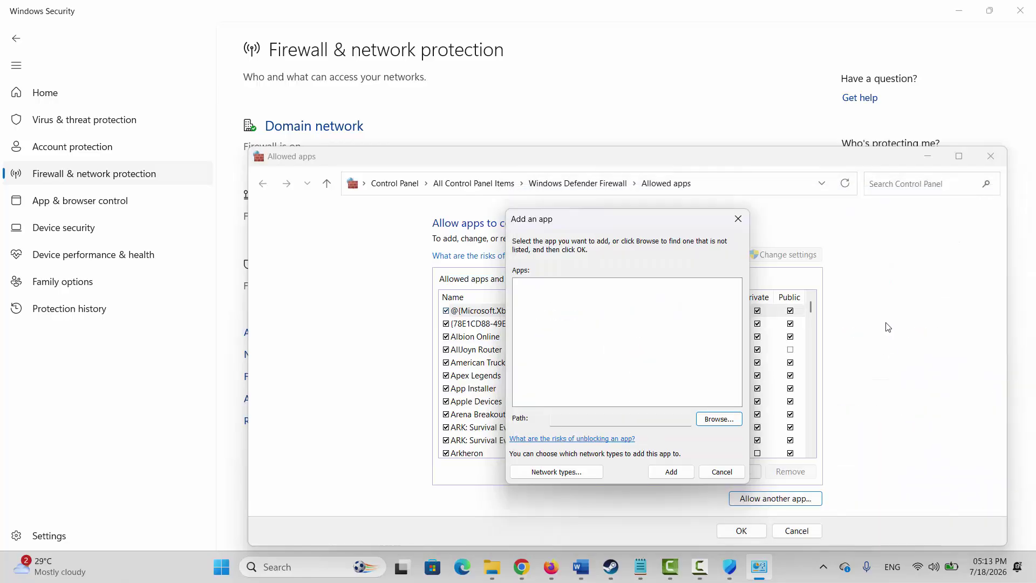
pyautogui.click(739, 213)
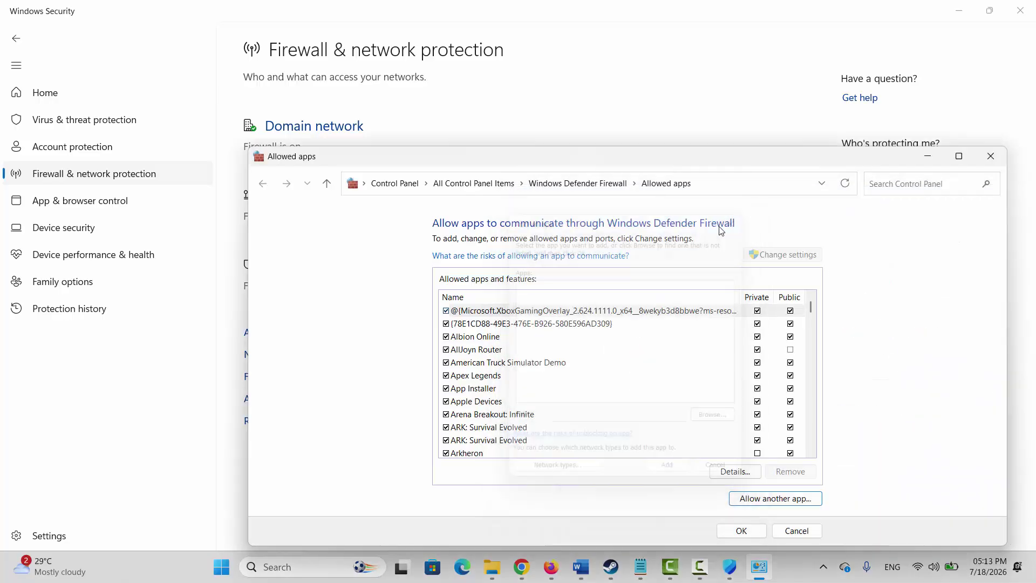
# Step: Check the private and public network access of Apex Legends in the allowed apps, and close Windows Security without saving
pyautogui.click(486, 377)
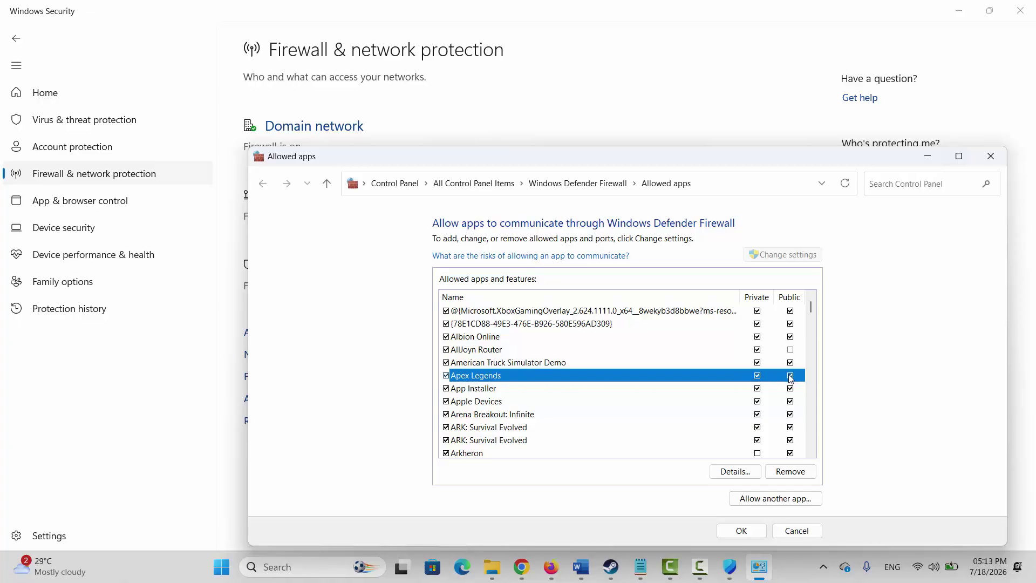
pyautogui.click(796, 530)
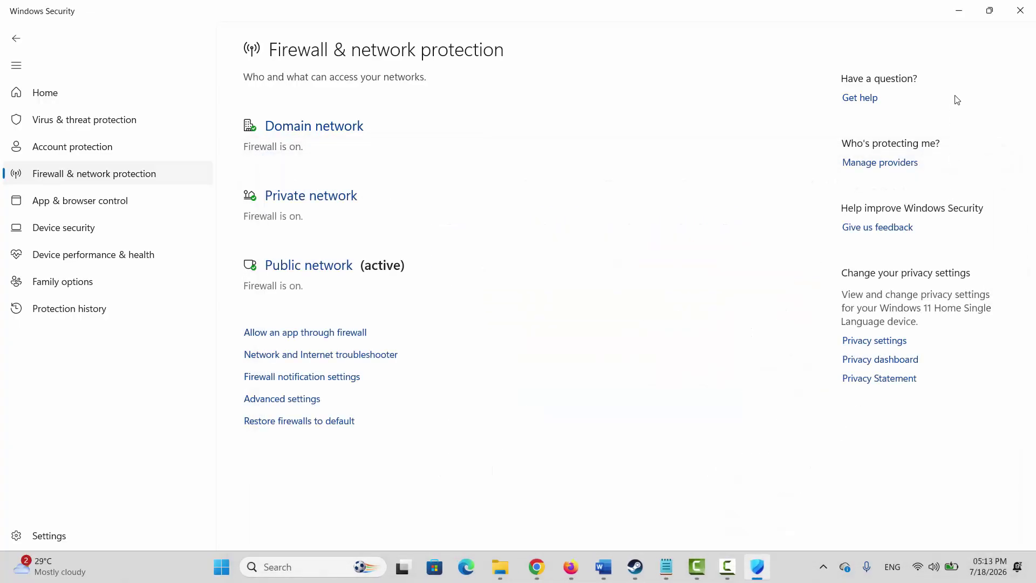
pyautogui.click(1019, 10)
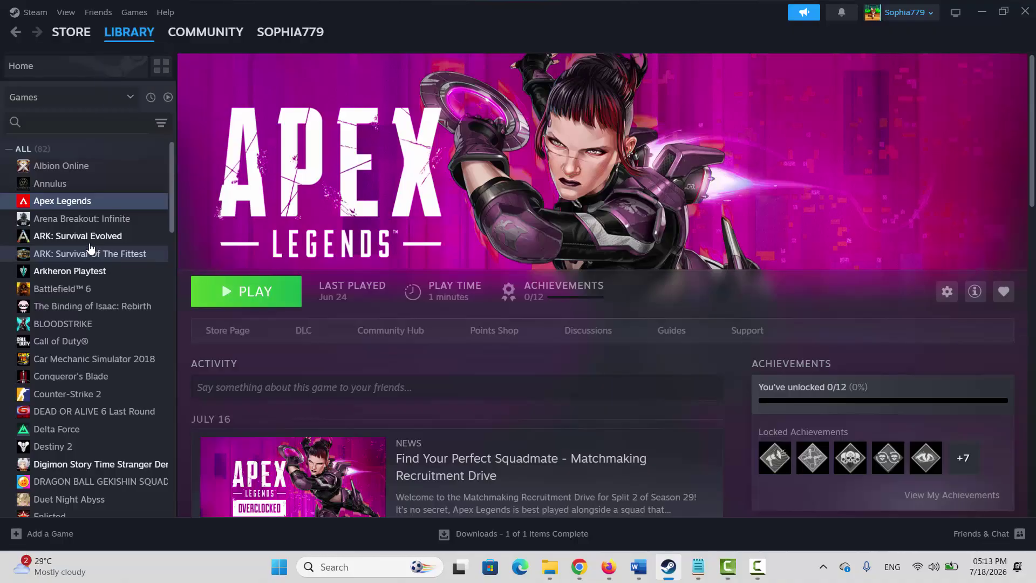
# Step: View the Installed Files options of Apex Legends, including Verify integrity of game files, and close the properties
pyautogui.rightClick(71, 203)
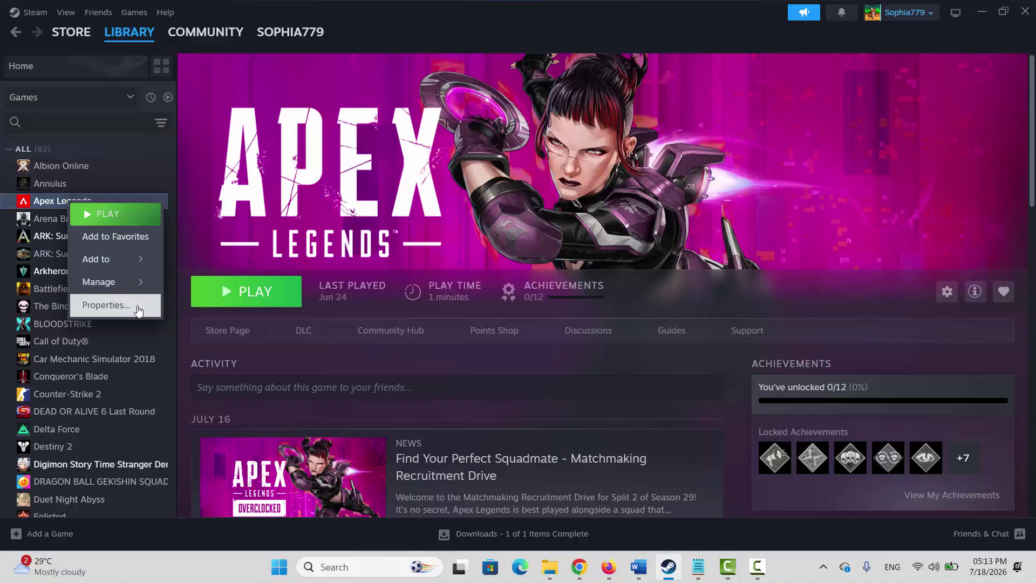
pyautogui.click(111, 303)
pyautogui.click(291, 189)
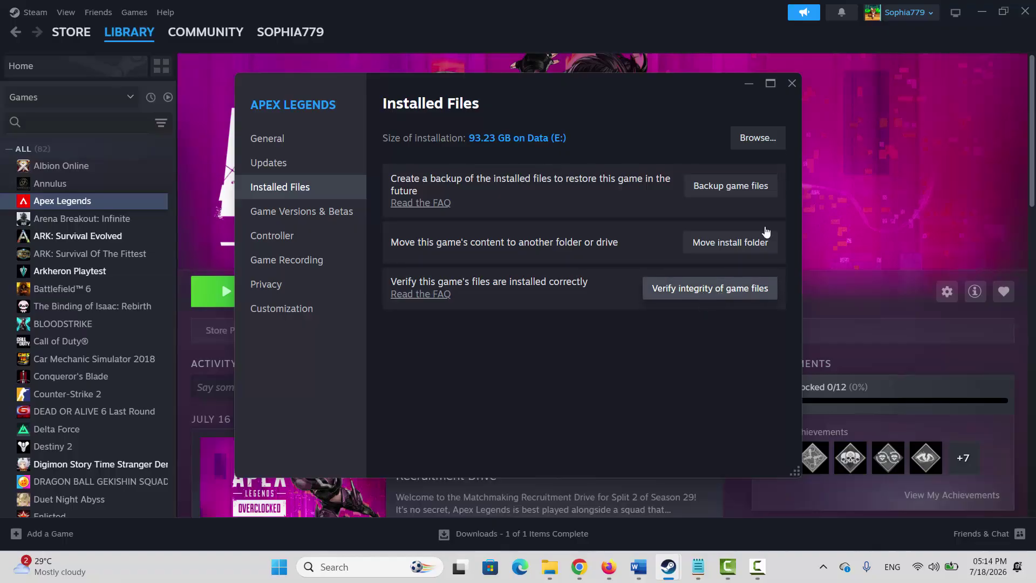
pyautogui.click(791, 83)
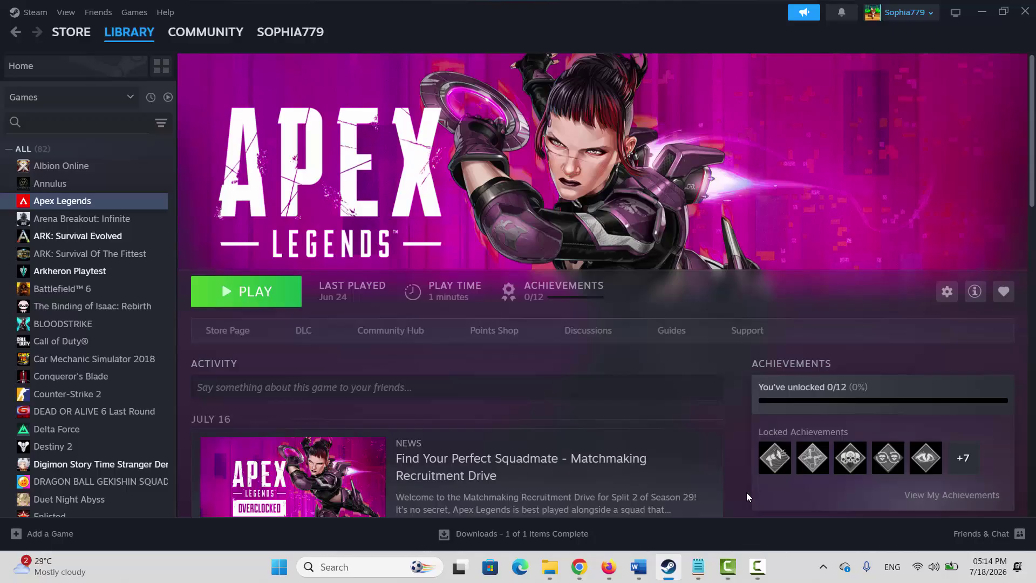
# Step: Open the %LocalAppData% folder to view its contents, and close it
pyautogui.press('super+r')
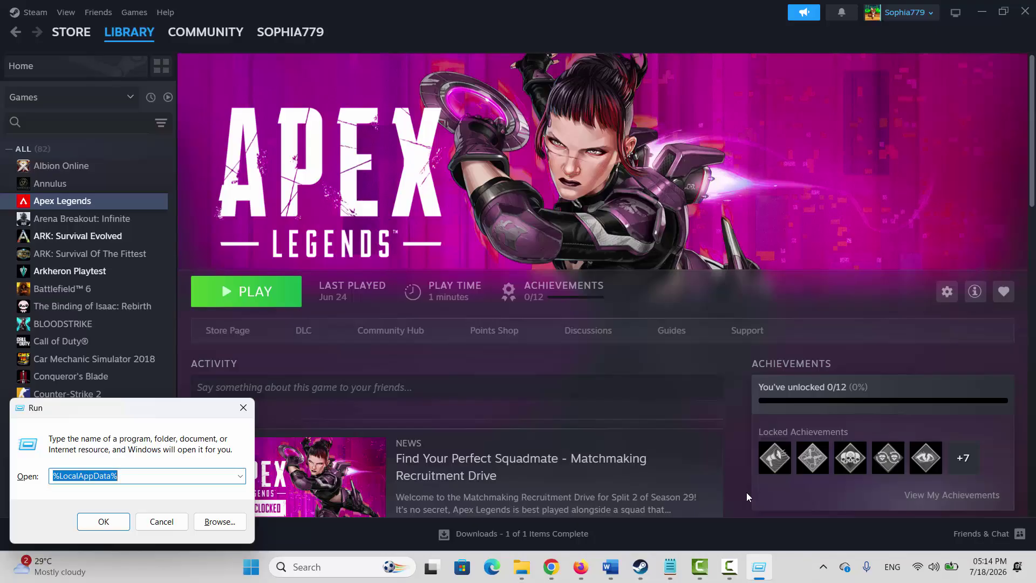
pyautogui.press('Return')
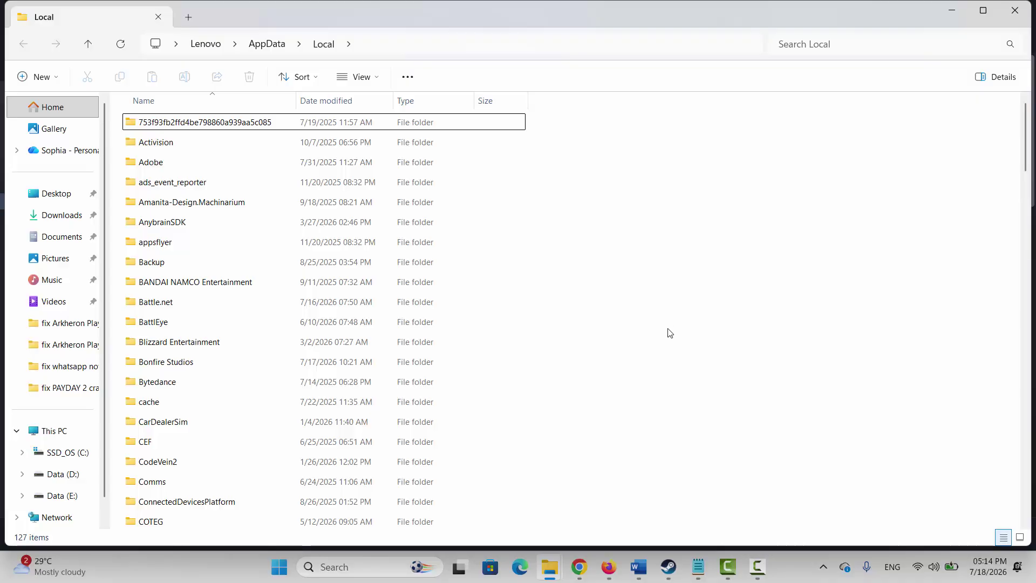
pyautogui.click(1014, 10)
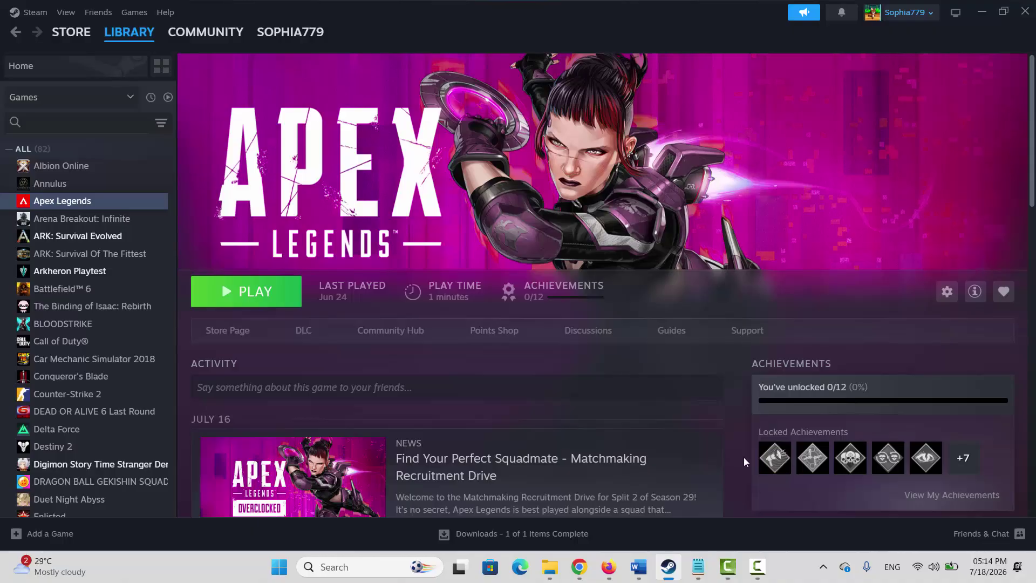
# Step: Open Device Manager and show the driver properties of the Intel(R) UHD Graphics display adapter
pyautogui.click(356, 567)
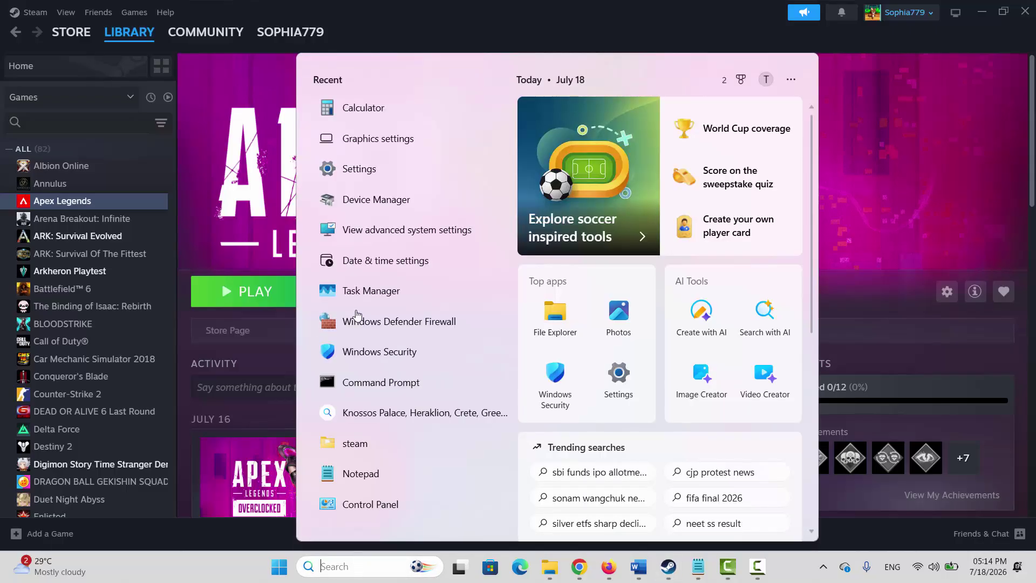
pyautogui.click(387, 207)
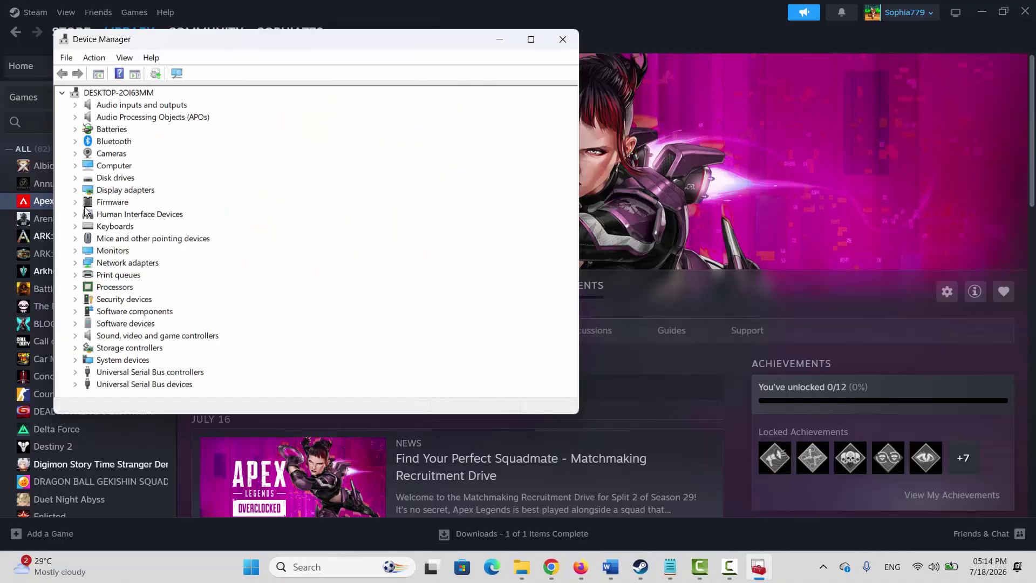
pyautogui.click(77, 191)
pyautogui.click(125, 201)
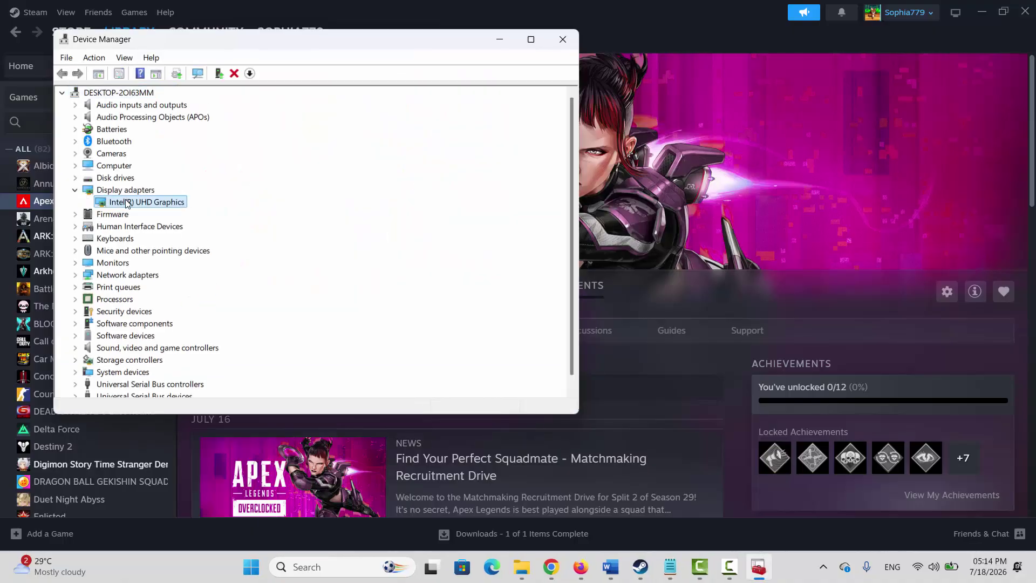
pyautogui.rightClick(127, 203)
pyautogui.click(181, 281)
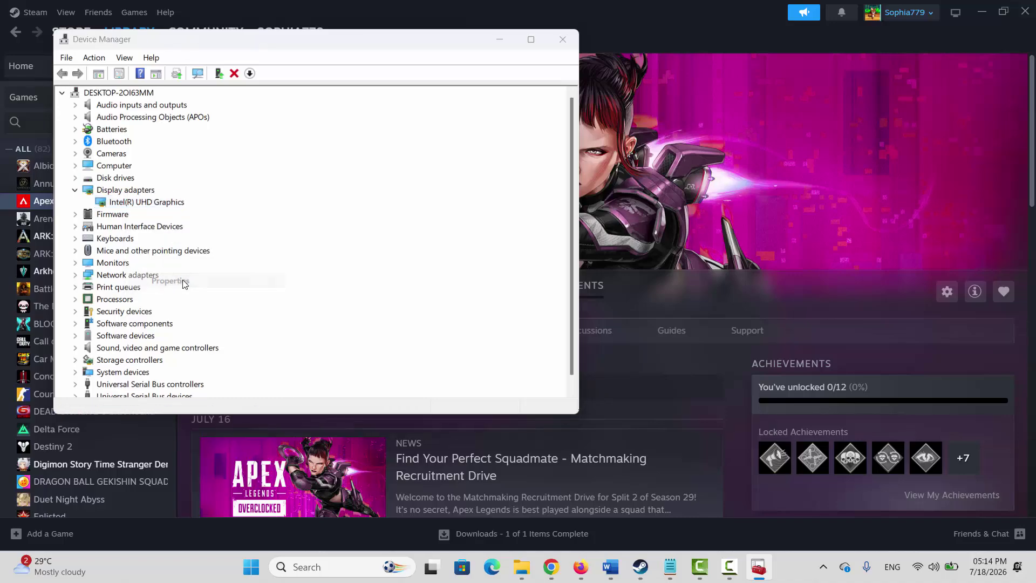
pyautogui.click(235, 103)
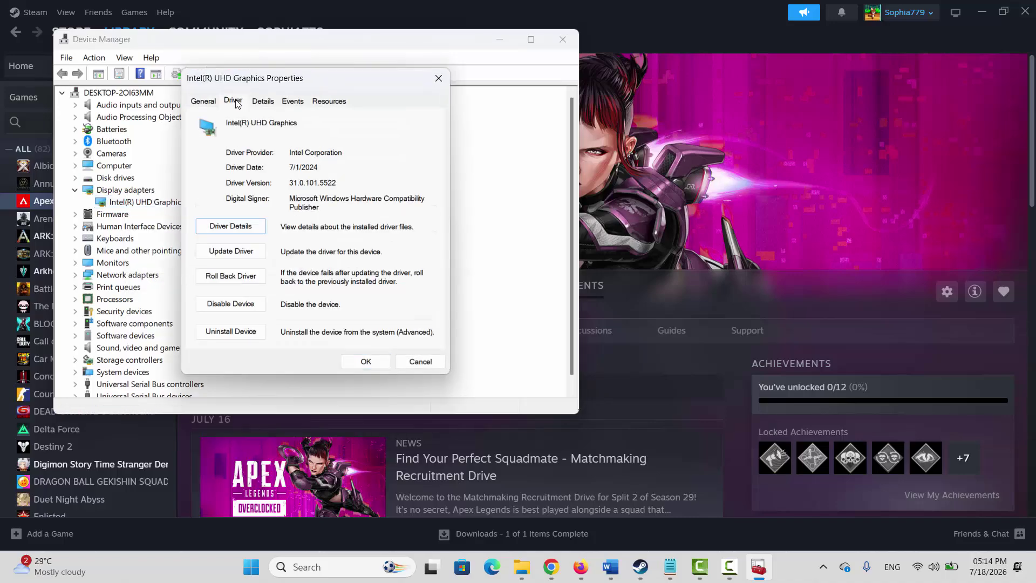
# Step: Search automatically for an updated Intel(R) UHD Graphics driver, and close the adapter's properties and Device Manager
pyautogui.click(240, 252)
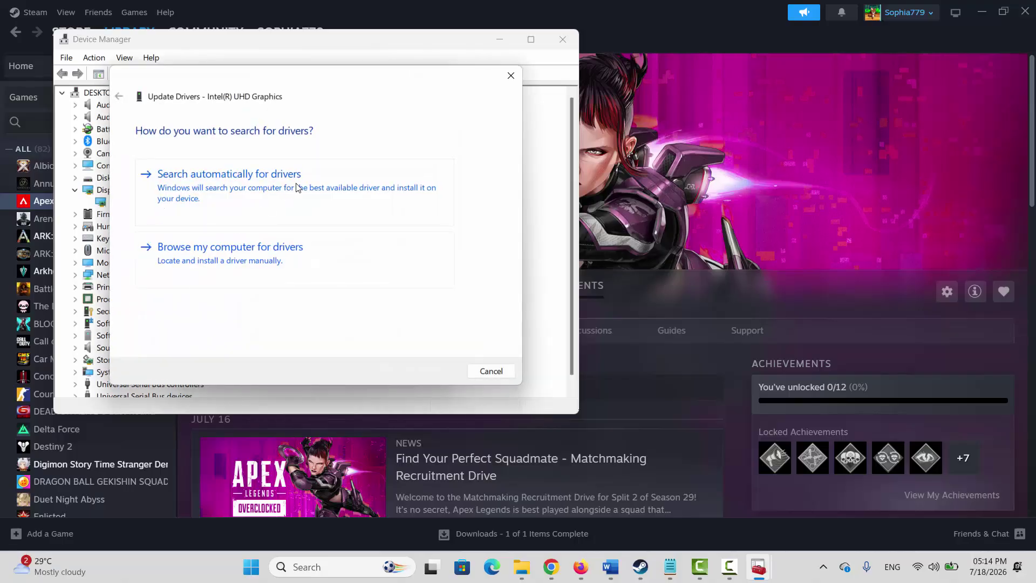
pyautogui.click(296, 187)
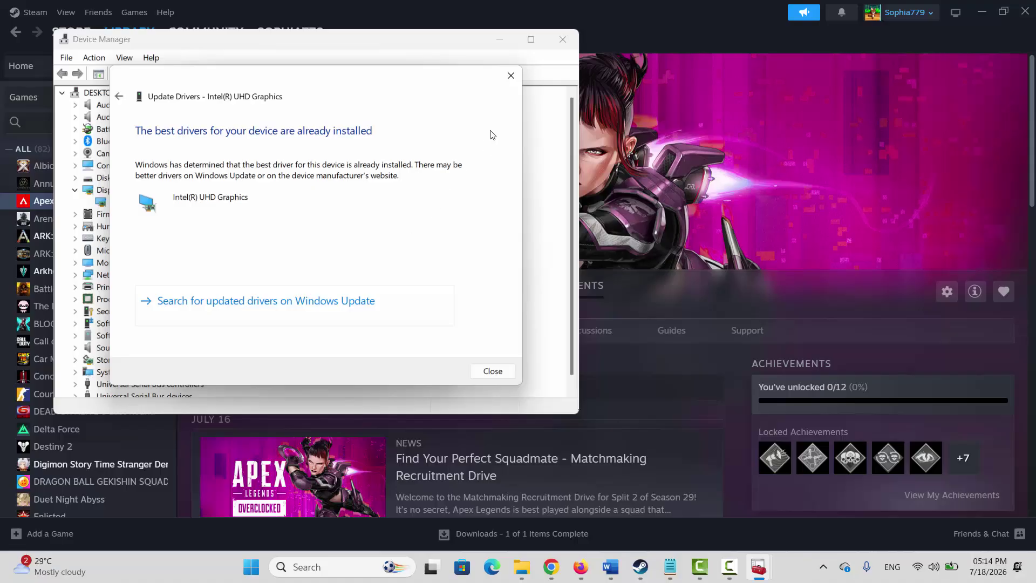
pyautogui.click(511, 75)
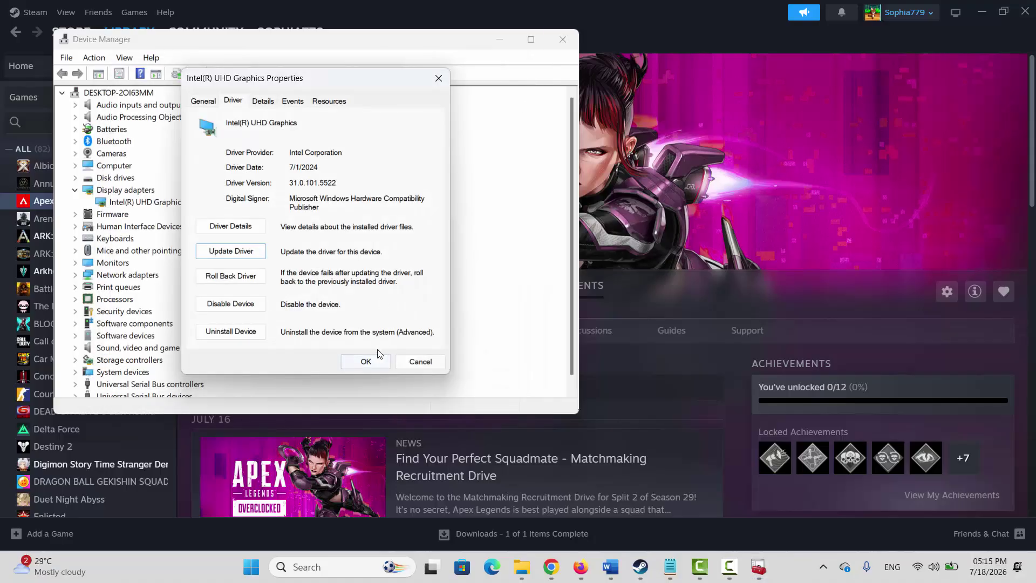
pyautogui.click(413, 362)
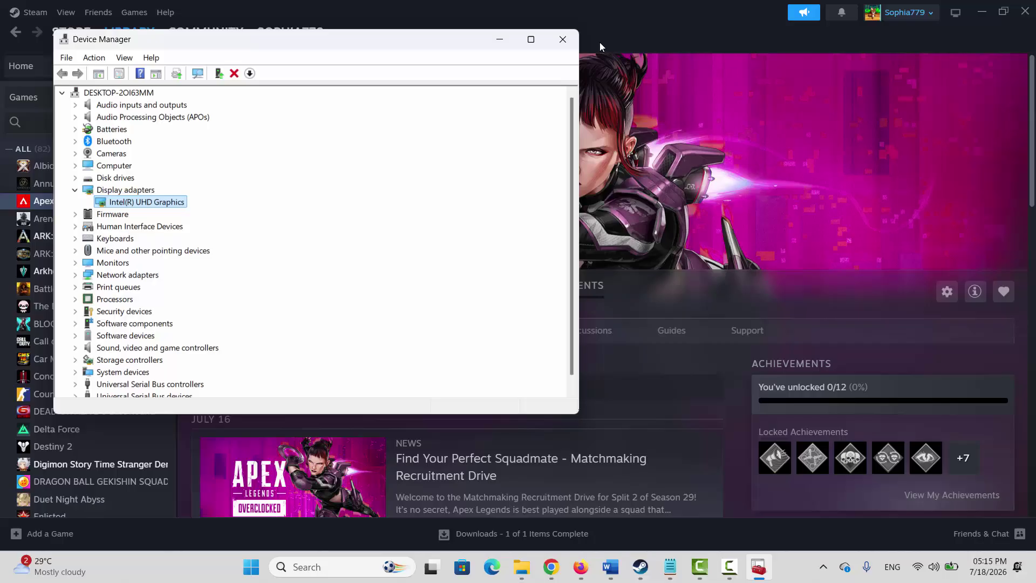
pyautogui.click(562, 39)
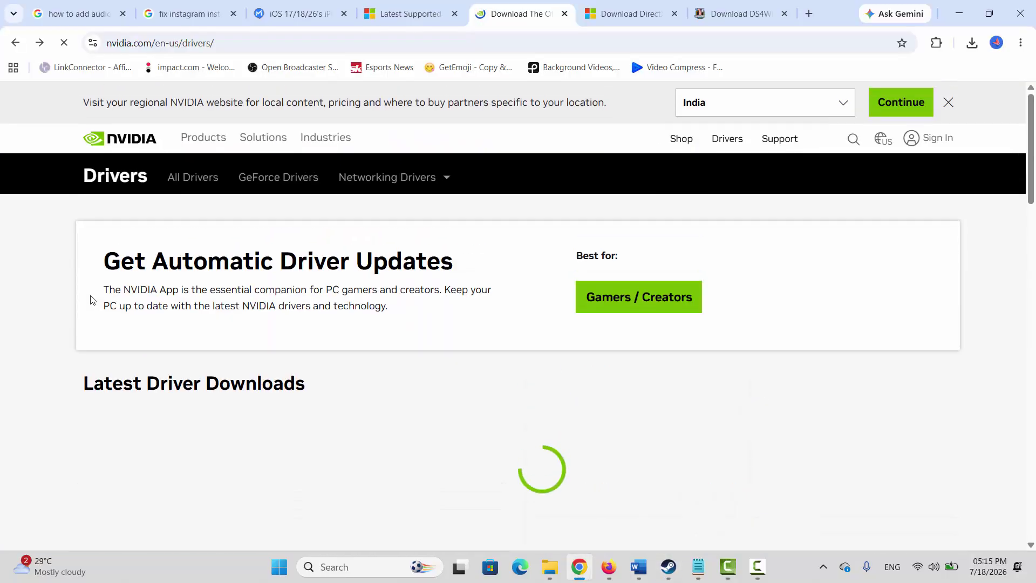
# Step: On NVIDIA's drivers page in Chrome, run the manual driver search for GeForce RTX 5080, Windows 11, English (US)
pyautogui.scroll(-3, 77, 284)
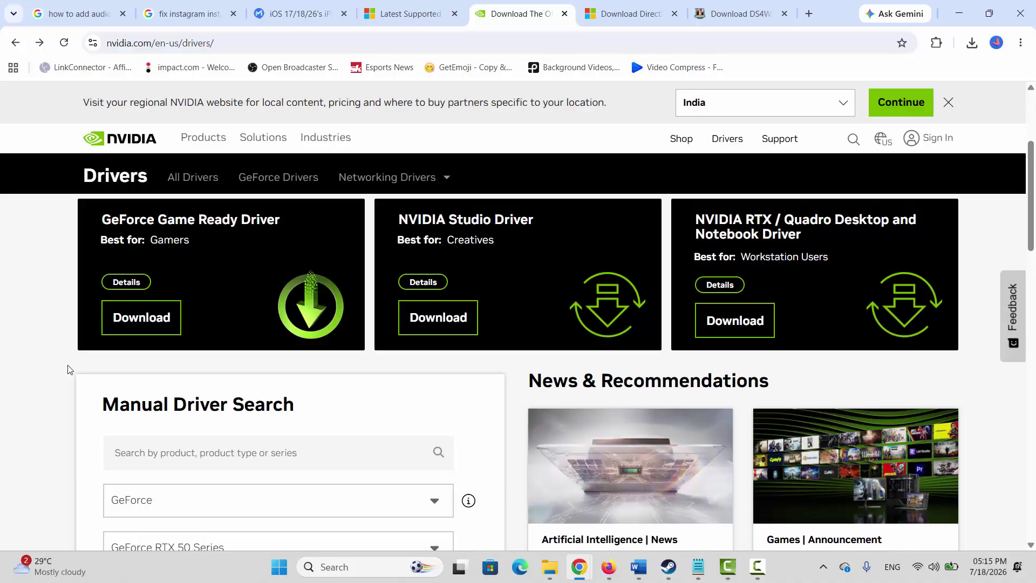
pyautogui.scroll(-4, 68, 370)
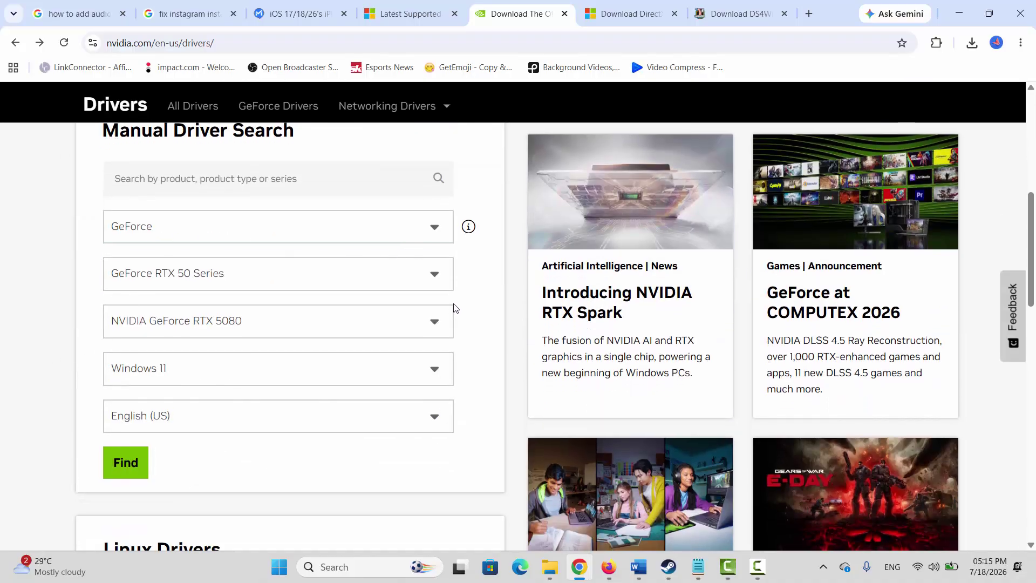
pyautogui.click(137, 474)
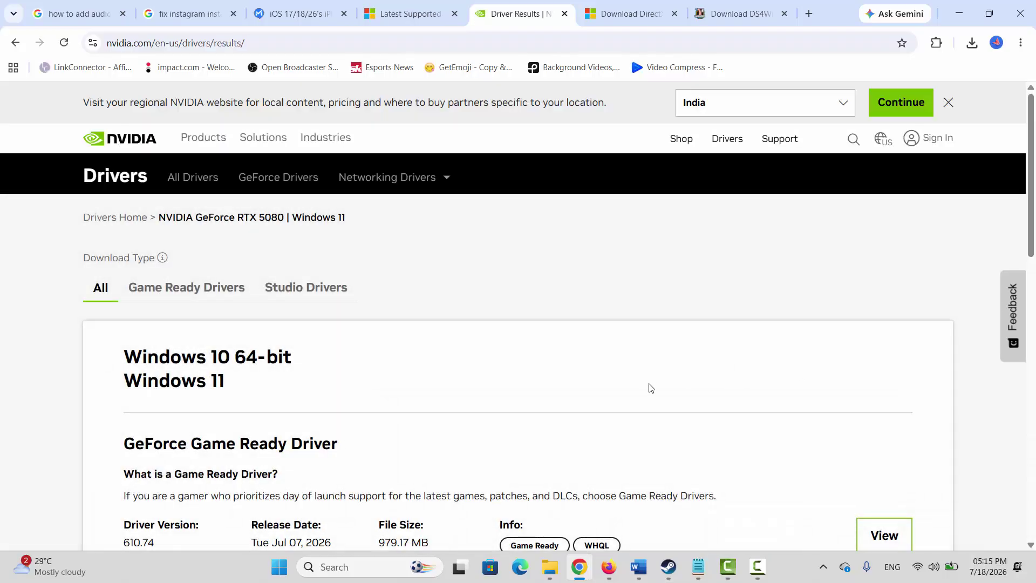
# Step: View the download page of the GeForce Game Ready Driver from the search results, and return to Steam
pyautogui.scroll(-8, 650, 387)
pyautogui.scroll(4, 830, 354)
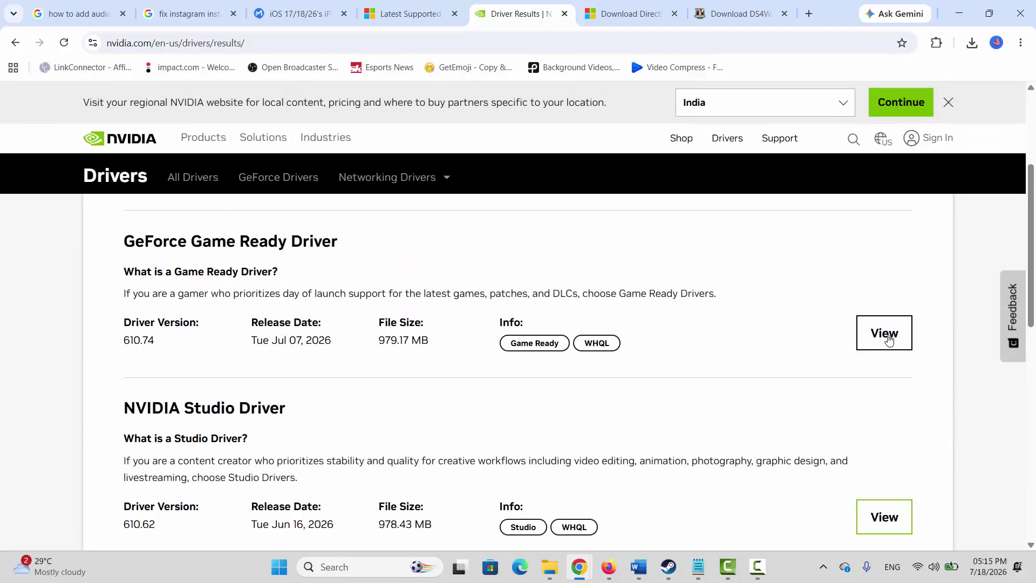
pyautogui.click(889, 339)
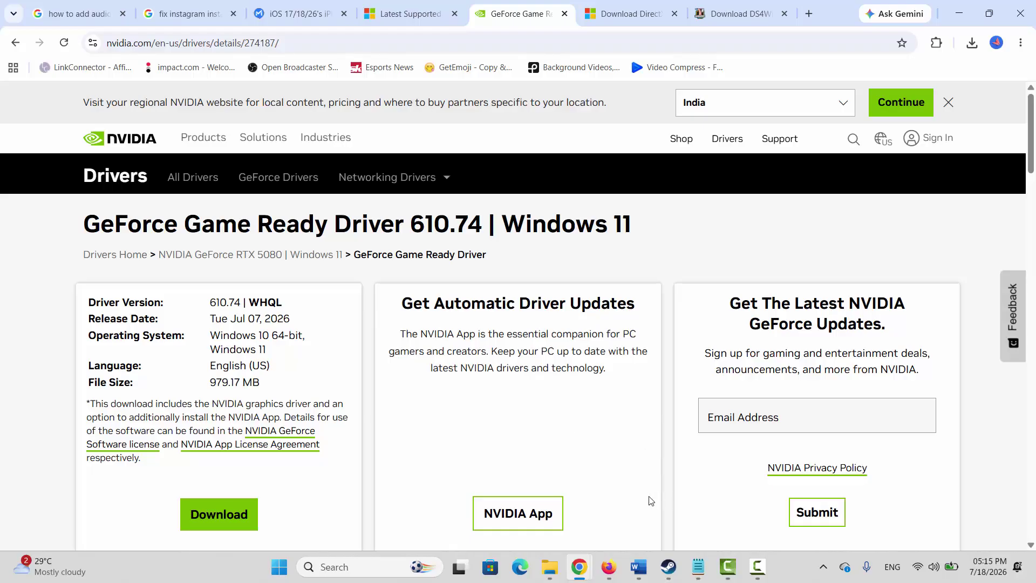
pyautogui.click(668, 566)
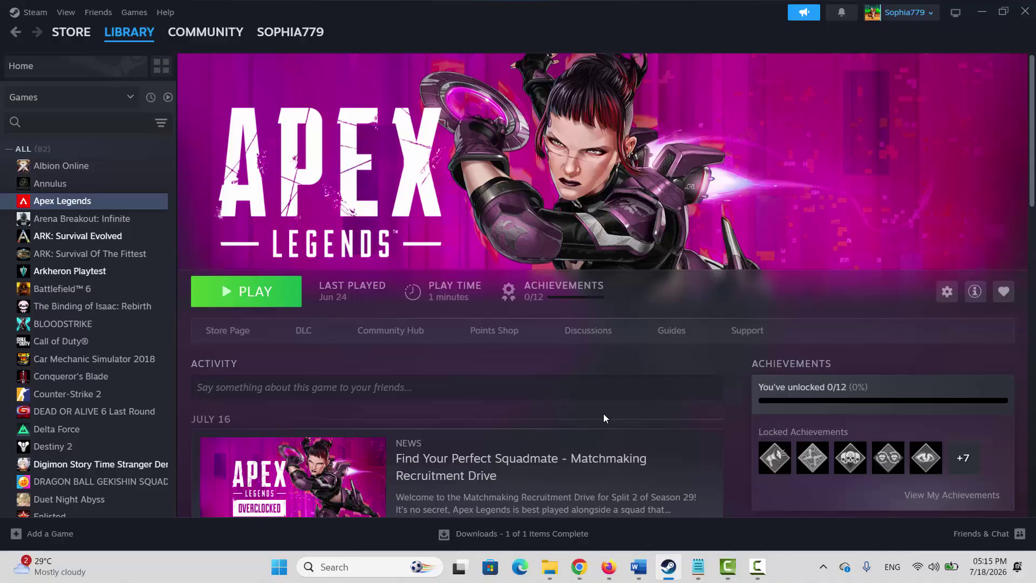
# Step: Check for Windows updates in Settings, and close Settings
pyautogui.click(351, 574)
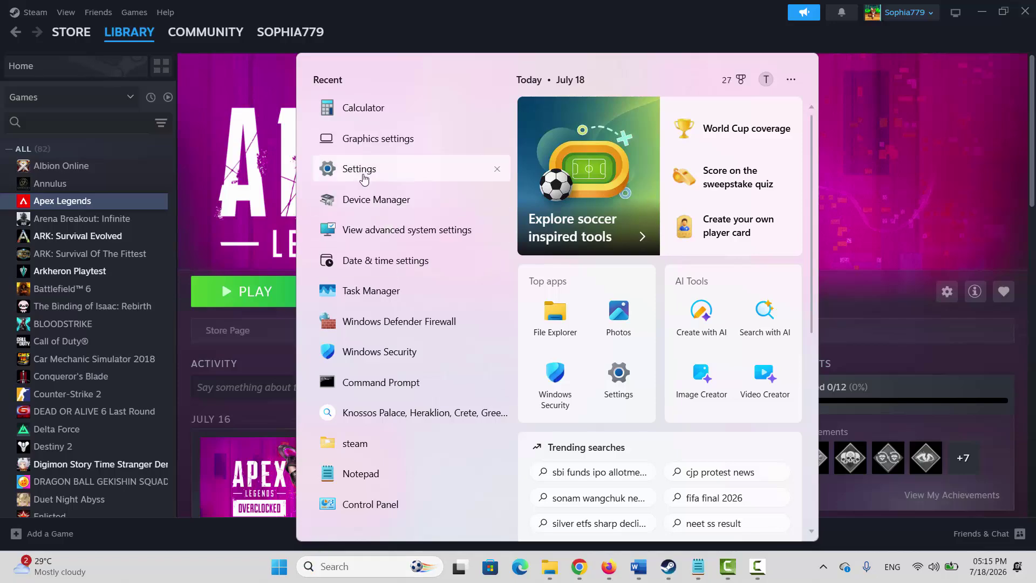
pyautogui.click(363, 179)
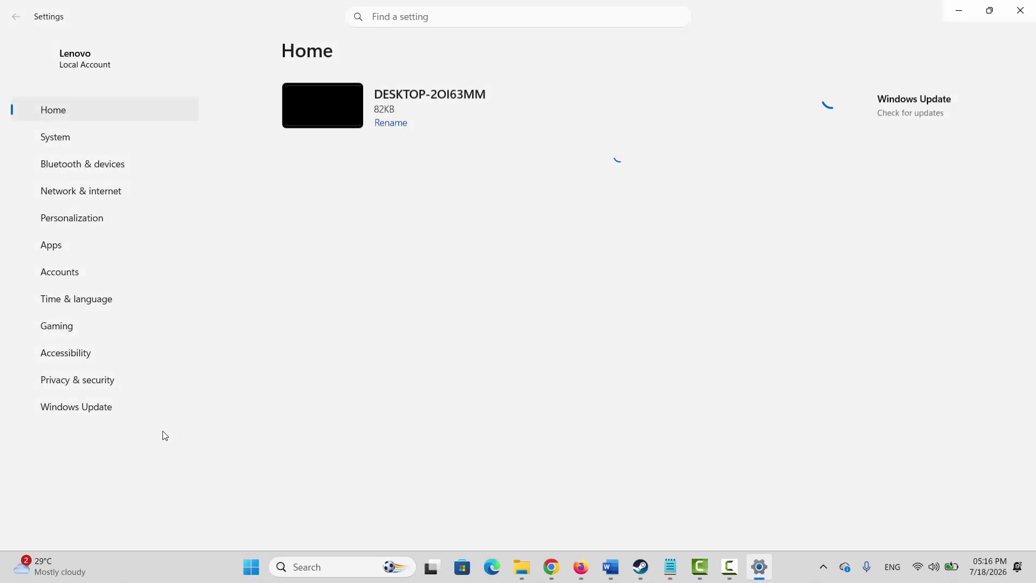
pyautogui.click(81, 406)
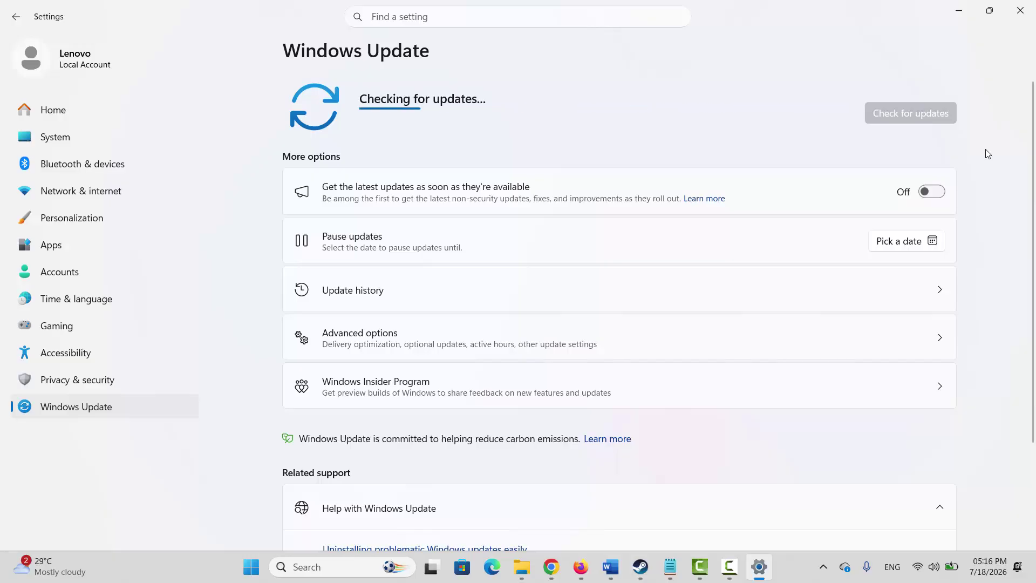
pyautogui.click(1019, 10)
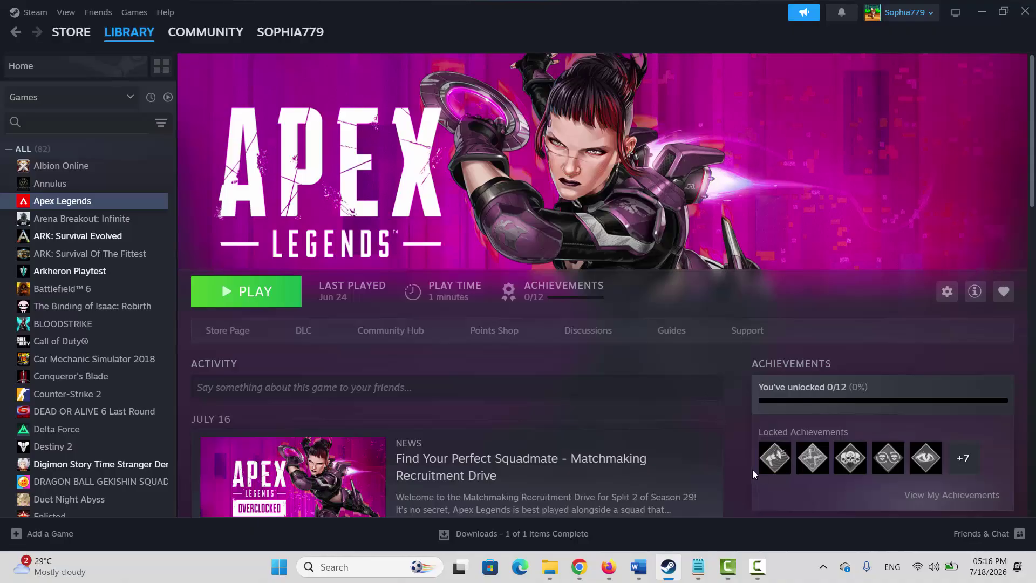
# Step: Try to end the EpicGamesLauncher background process in Task Manager, and close Task Manager
pyautogui.click(373, 566)
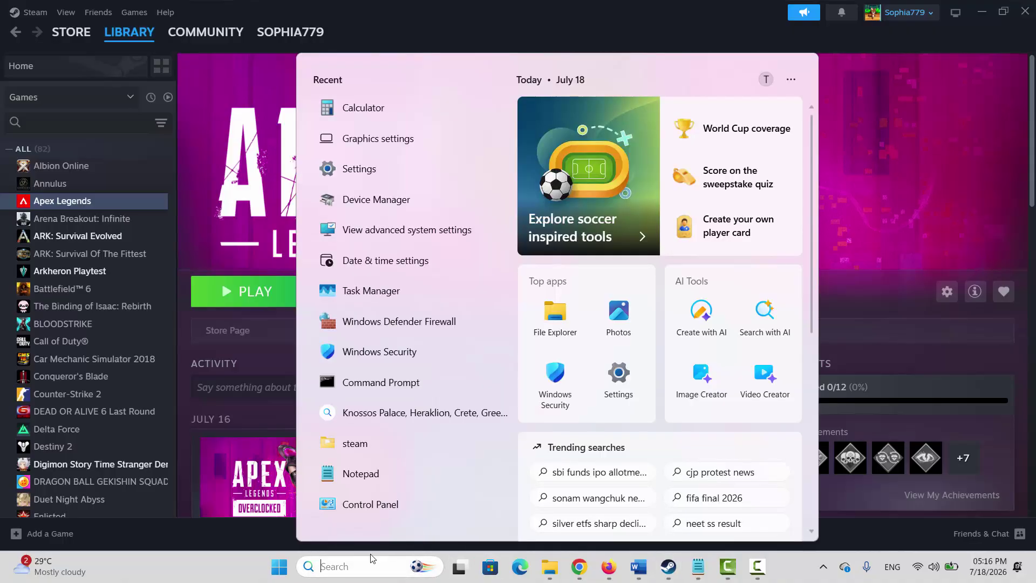
pyautogui.click(376, 300)
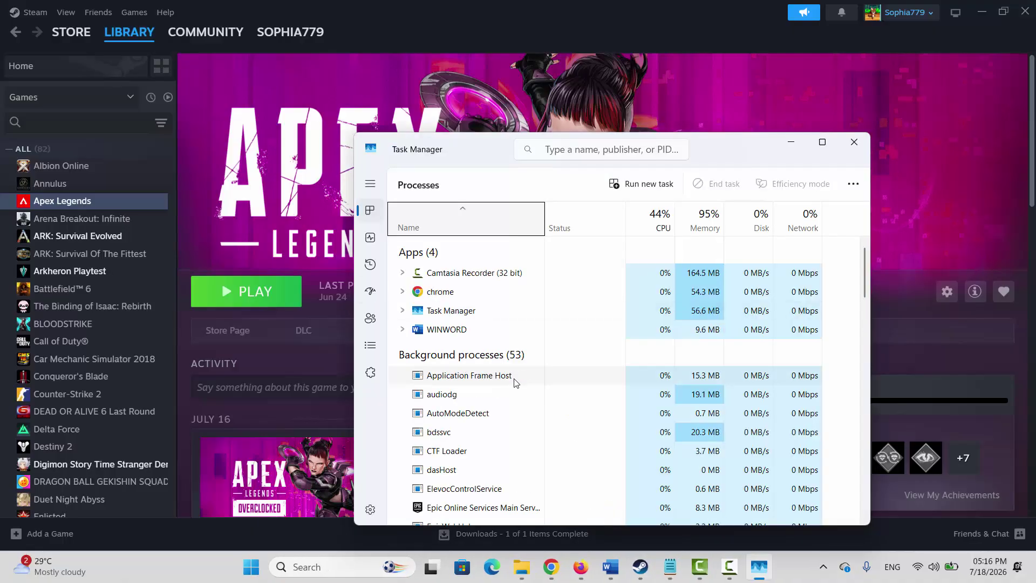
pyautogui.scroll(-2, 526, 426)
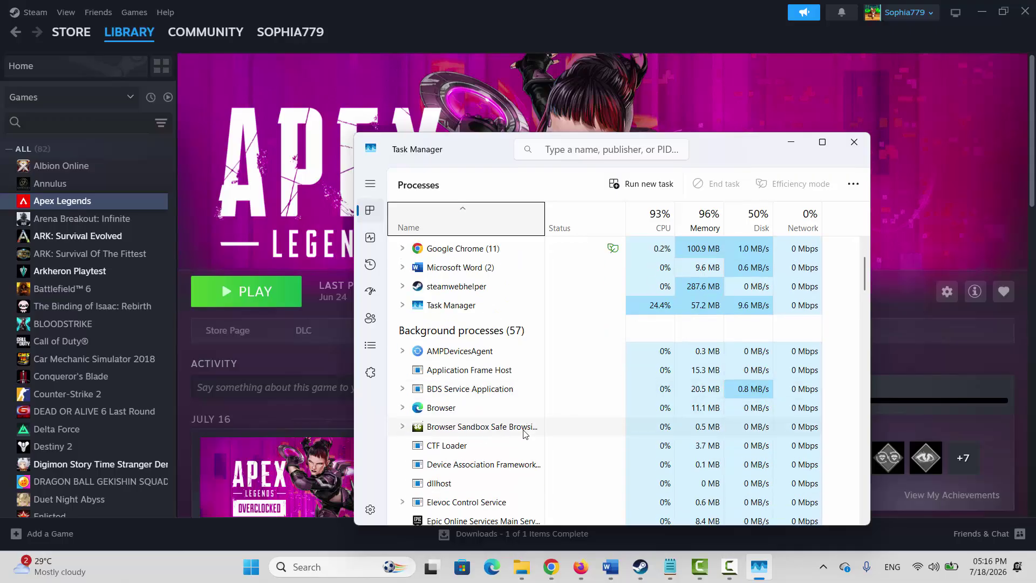
pyautogui.scroll(-3, 526, 426)
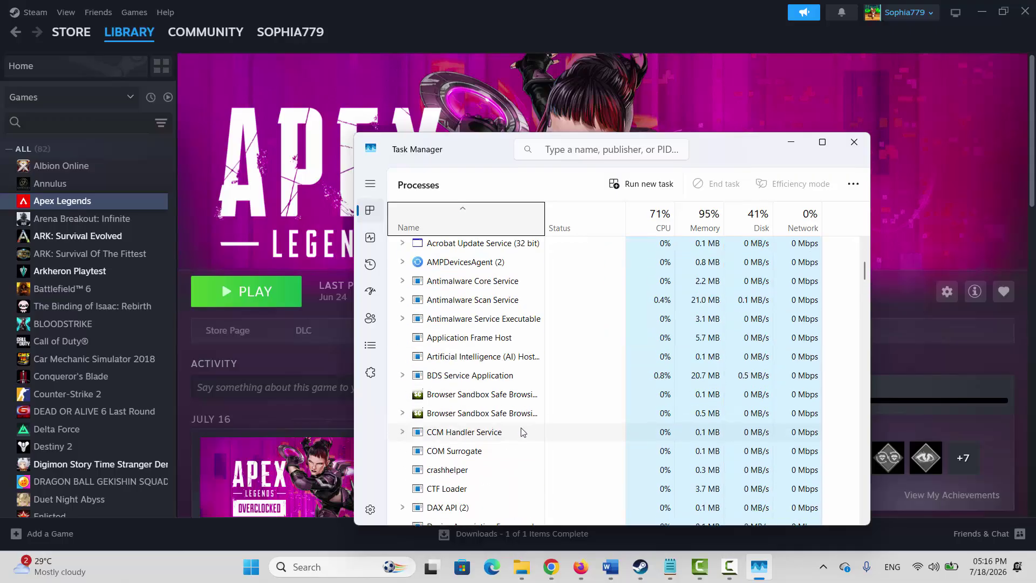
pyautogui.scroll(1, 515, 431)
pyautogui.scroll(-4, 515, 431)
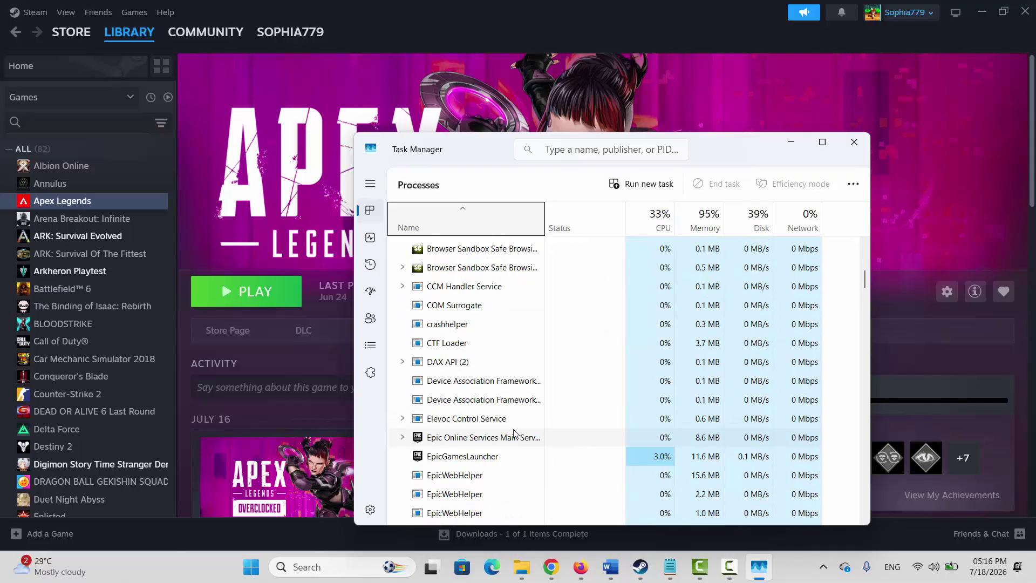
pyautogui.rightClick(474, 459)
pyautogui.click(512, 306)
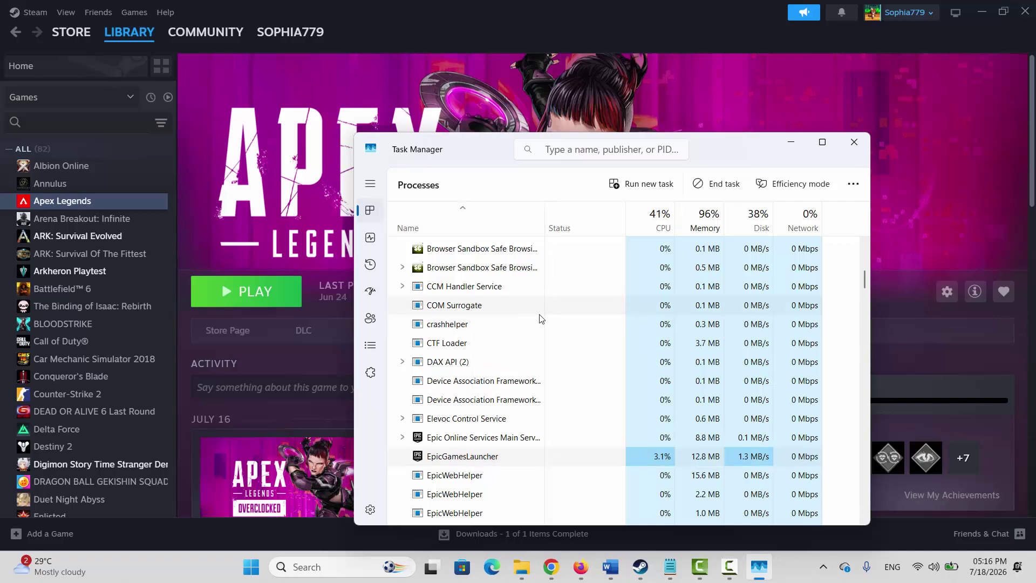
pyautogui.click(855, 145)
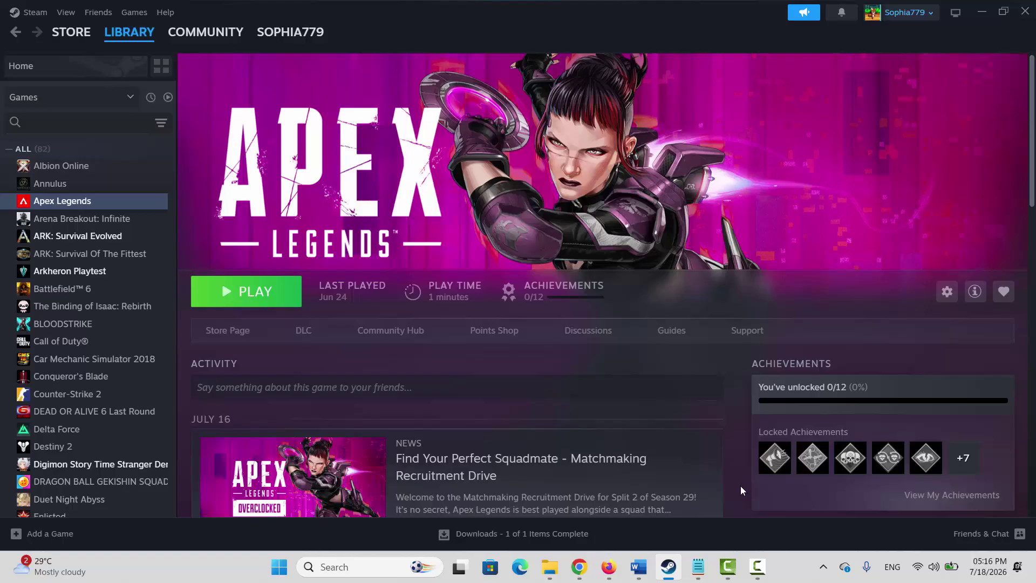
# Step: Switch to Chrome and download the latest supported X86 Visual C++ v14 Redistributable from the Microsoft page
pyautogui.hotkey('alt', 'Tab')
pyautogui.scroll(10, 543, 353)
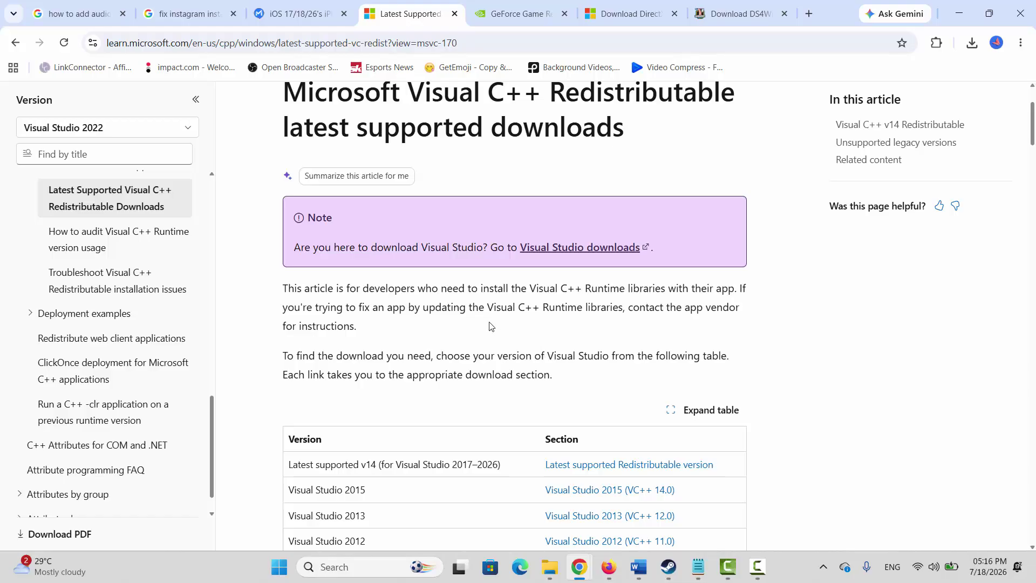
pyautogui.scroll(-18, 489, 326)
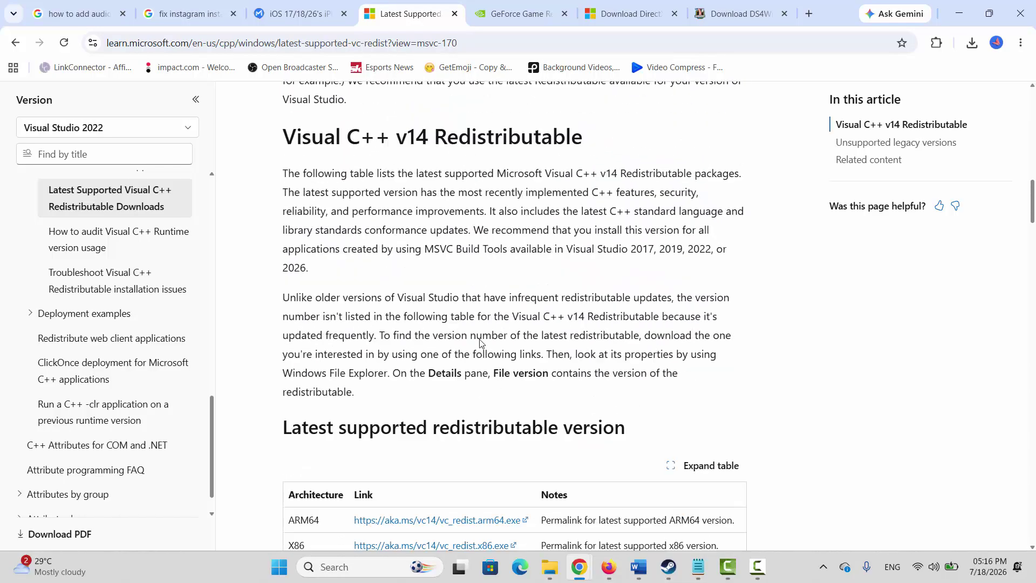
pyautogui.scroll(-4, 479, 343)
pyautogui.click(442, 313)
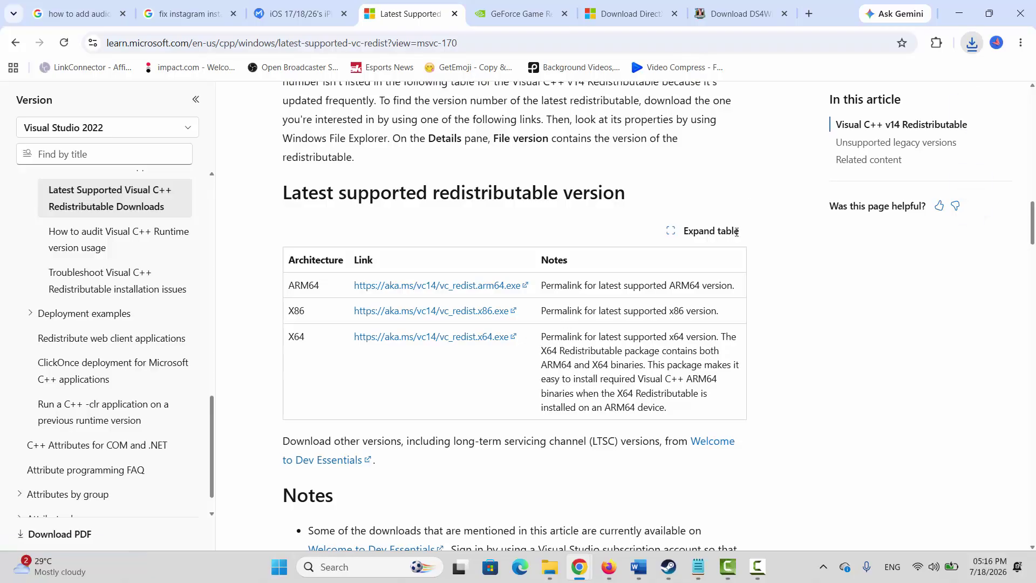
# Step: Run the downloaded x86 Visual C++ v14 Redistributable installer, repair the installation, close the setup, and return to Steam
pyautogui.click(949, 75)
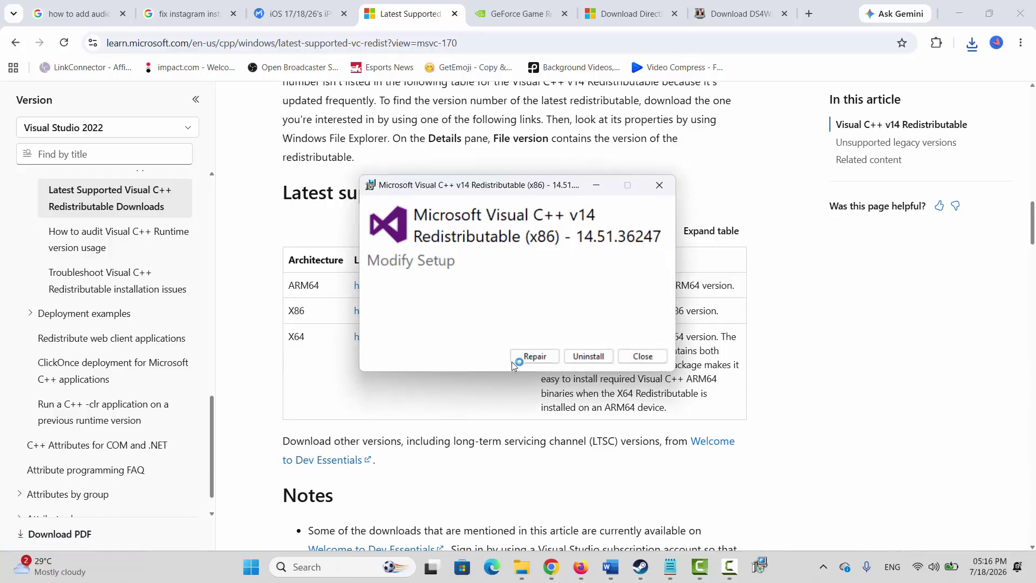
pyautogui.click(514, 360)
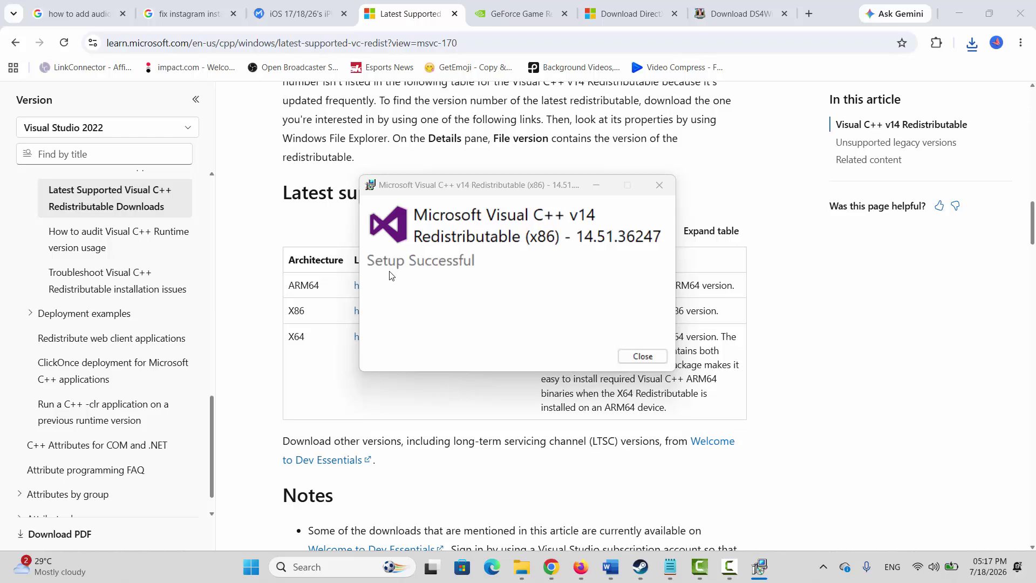
pyautogui.click(623, 355)
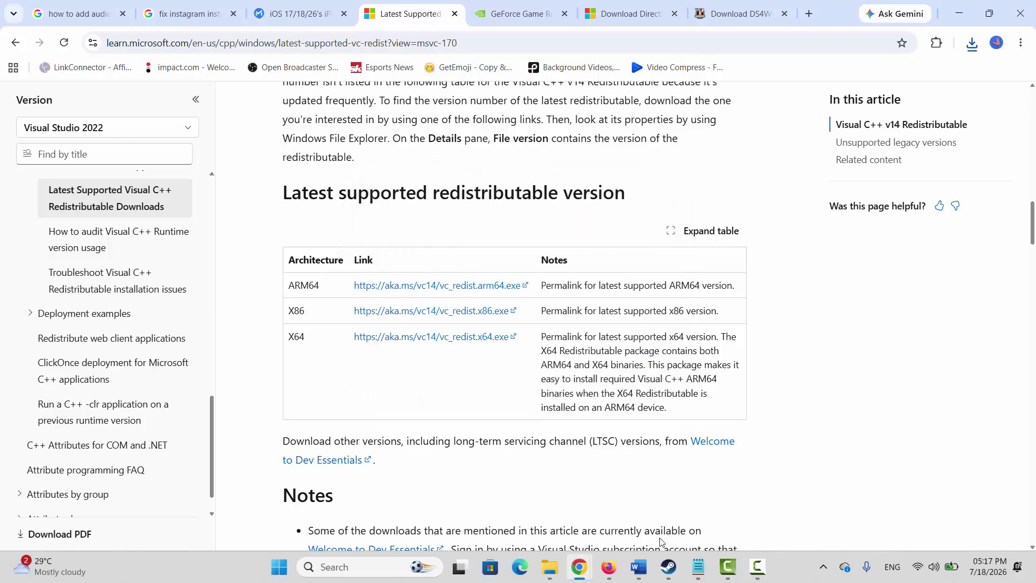
pyautogui.click(669, 567)
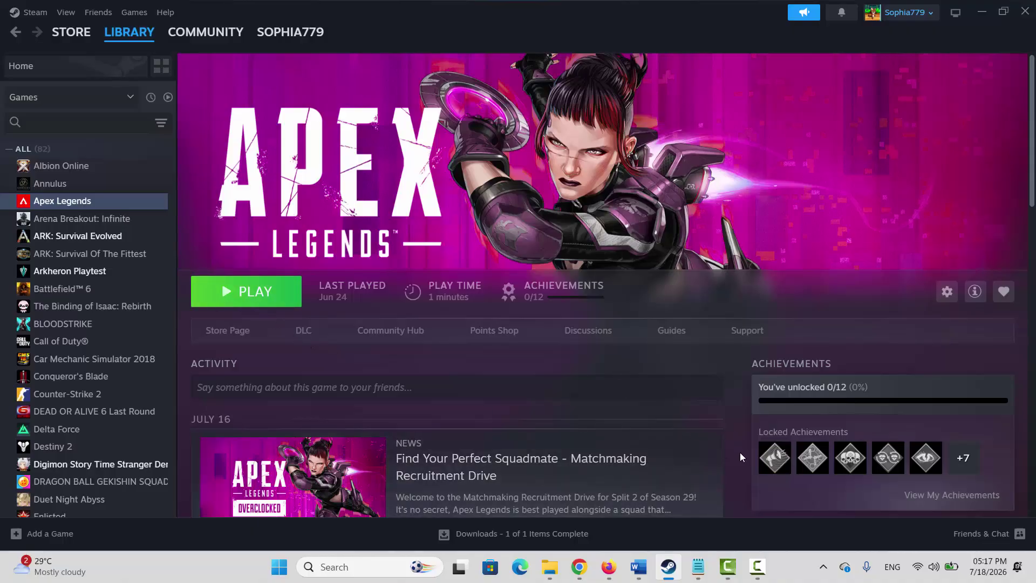
# Step: Open the Windows Graphics settings, bring up the file picker for adding a desktop app, and cancel it
pyautogui.click(365, 566)
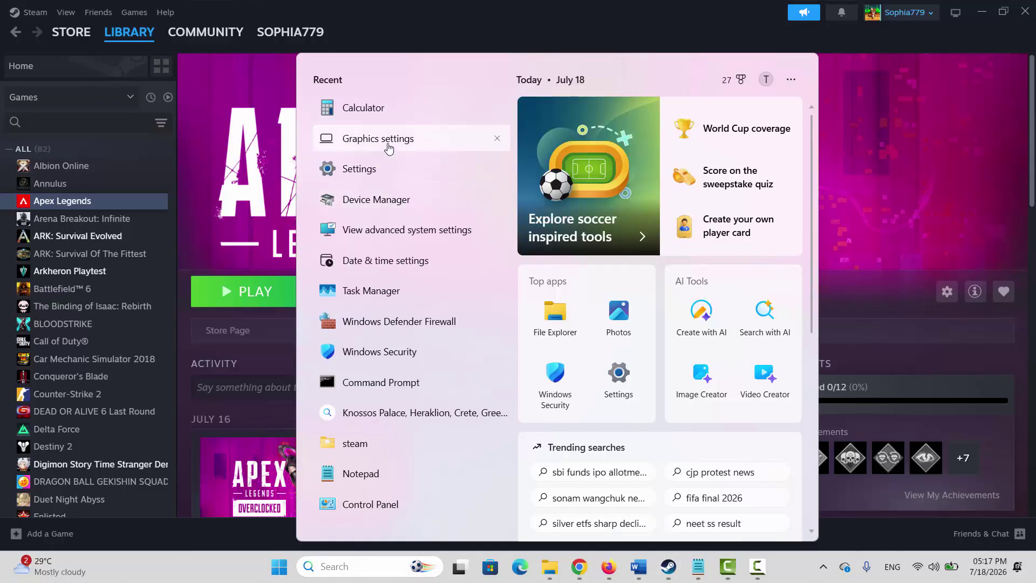
pyautogui.click(388, 149)
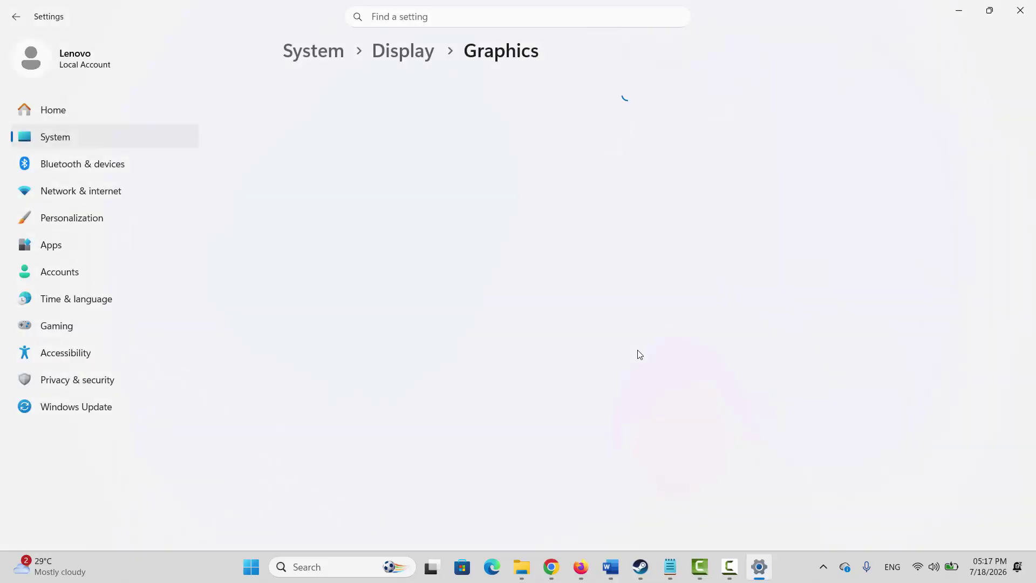
pyautogui.scroll(-10, 574, 376)
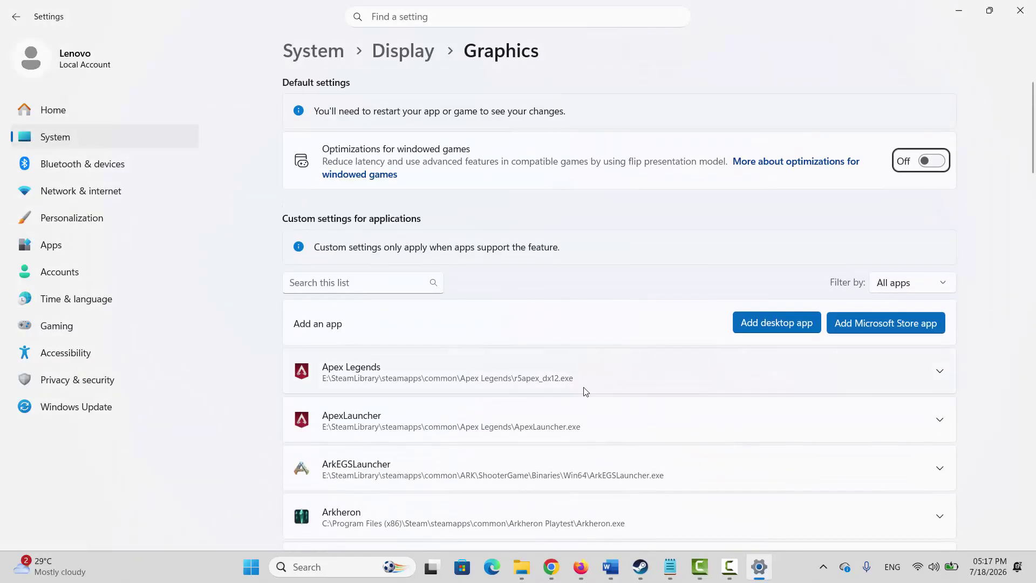
pyautogui.click(771, 327)
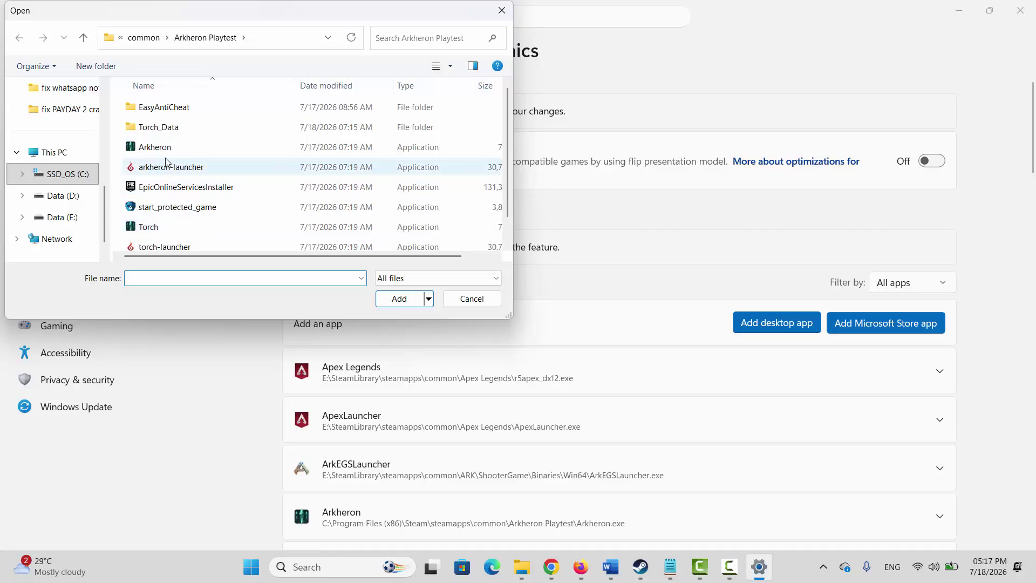
pyautogui.click(473, 301)
# Step: Set the Apex Legends GPU preference to High Performance (Intel(R) UHD Graphics), and close Settings
pyautogui.scroll(-3, 765, 432)
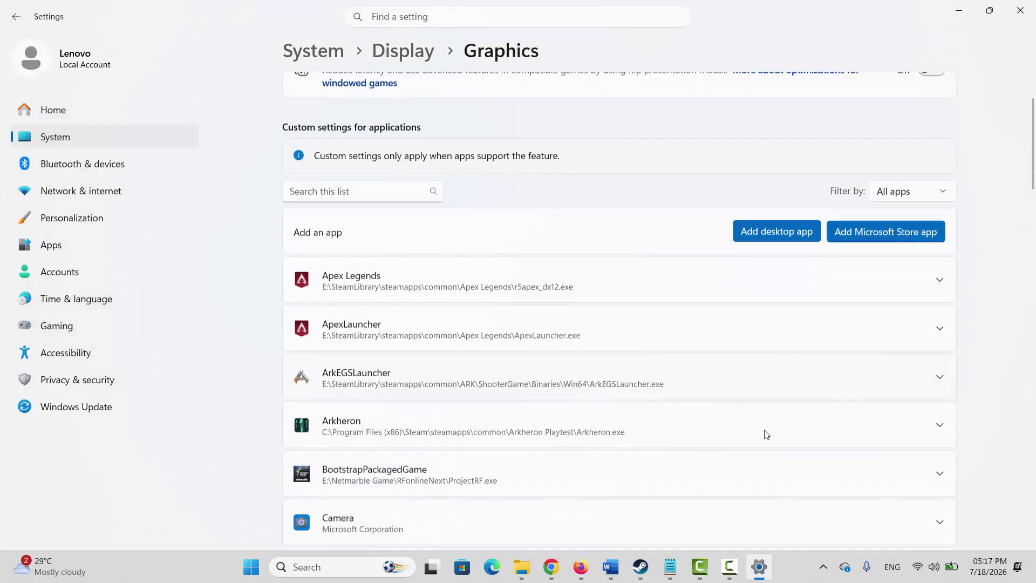
pyautogui.click(939, 228)
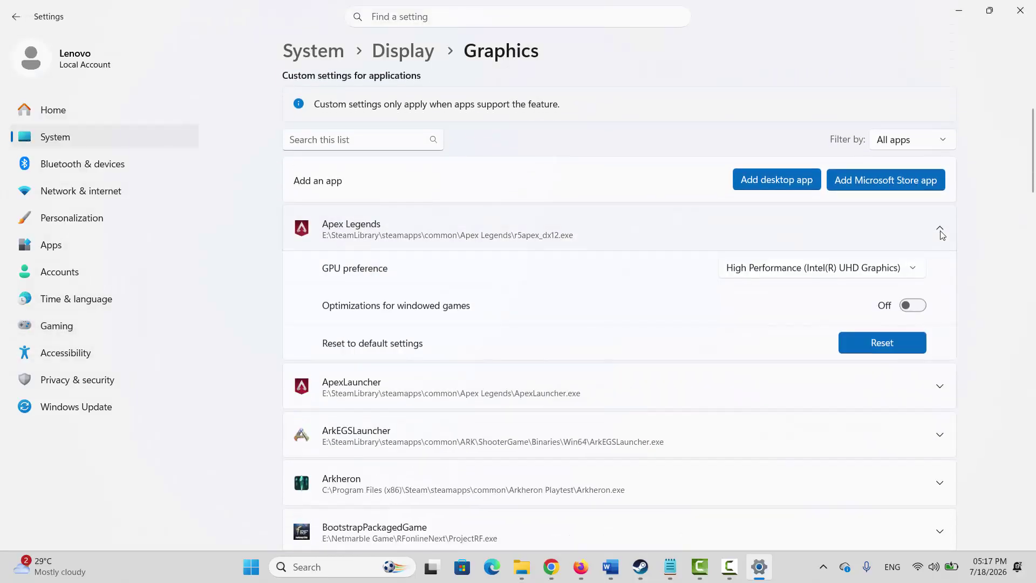
pyautogui.click(773, 268)
pyautogui.click(772, 268)
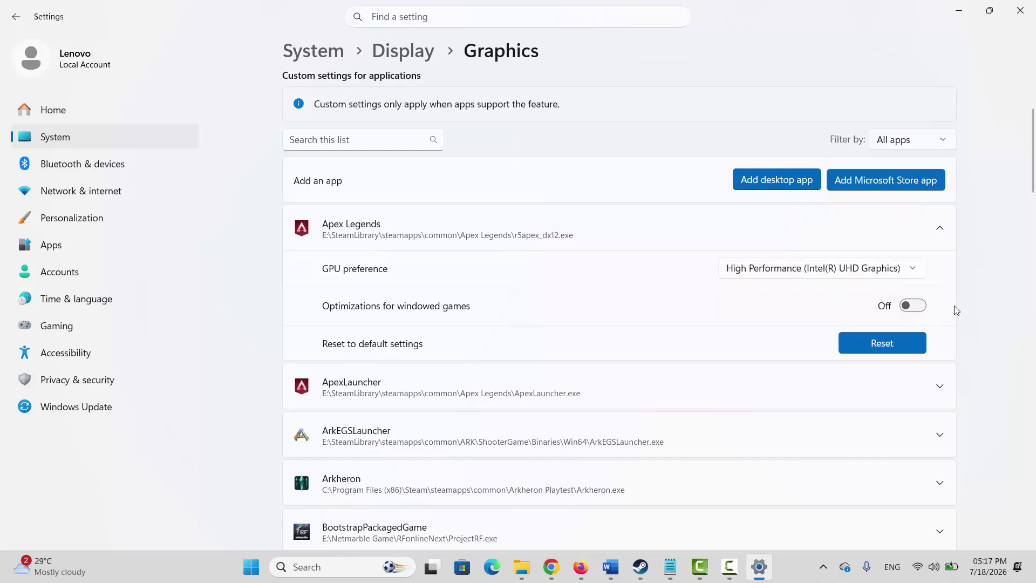
pyautogui.click(1021, 12)
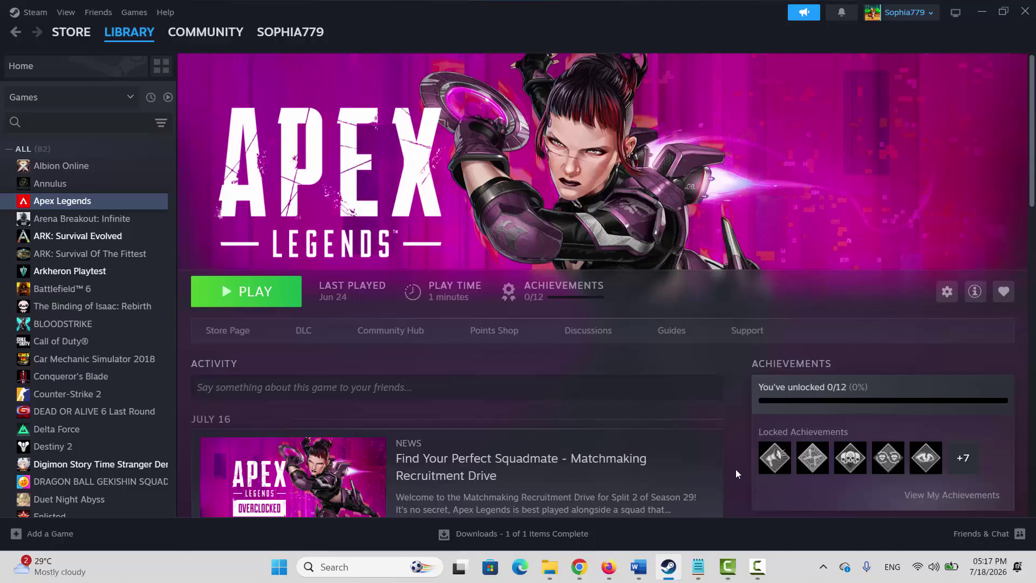
# Step: Make sure the in-game Steam Overlay is off in the Apex Legends properties, and close the properties window
pyautogui.rightClick(76, 209)
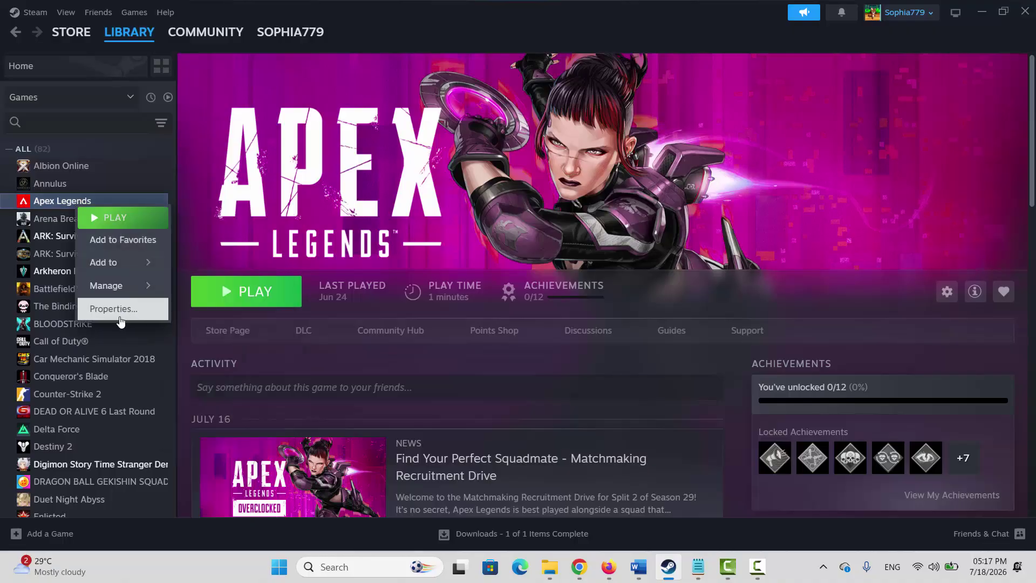
pyautogui.click(259, 285)
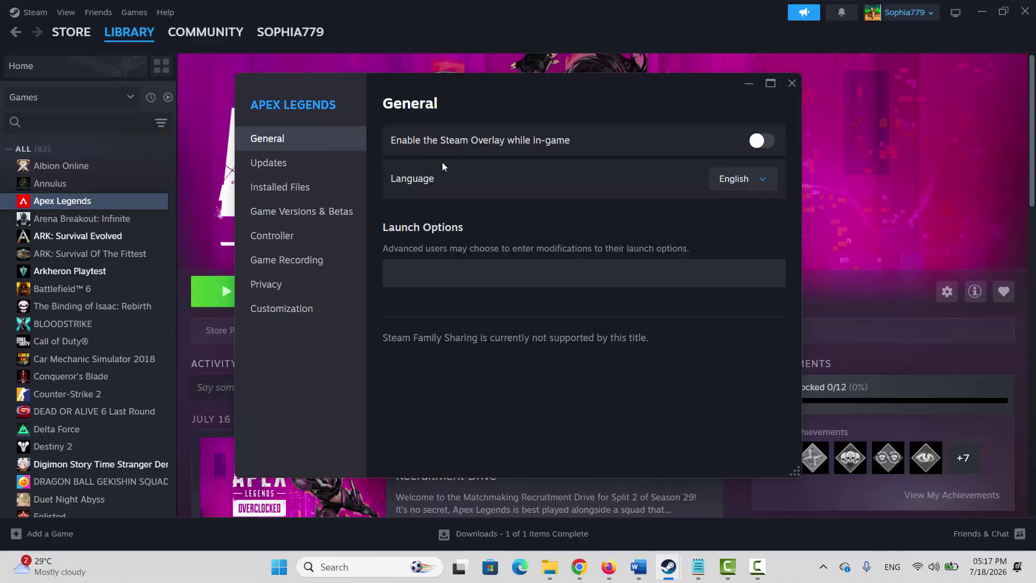
pyautogui.click(754, 143)
pyautogui.click(764, 146)
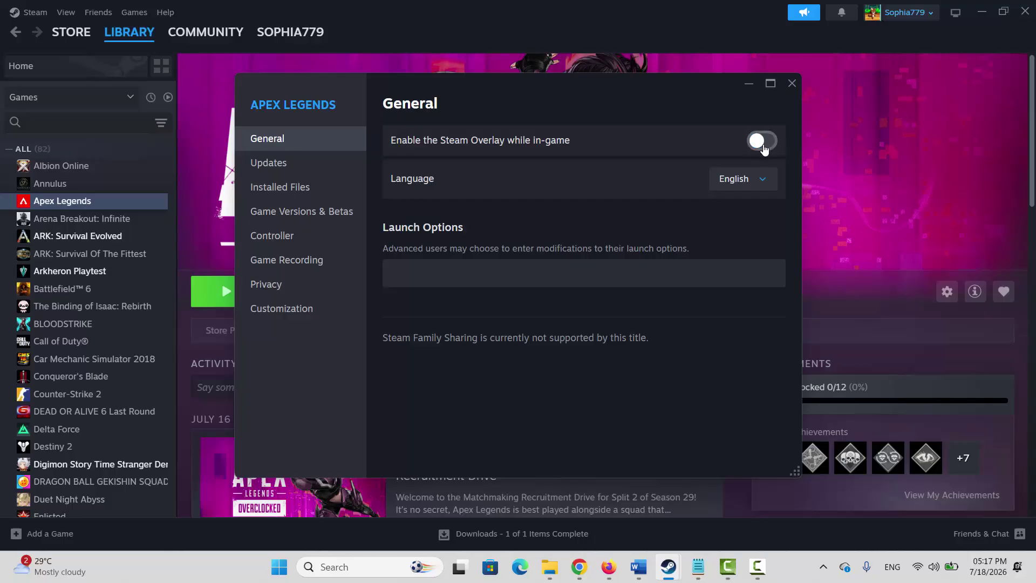
pyautogui.click(791, 83)
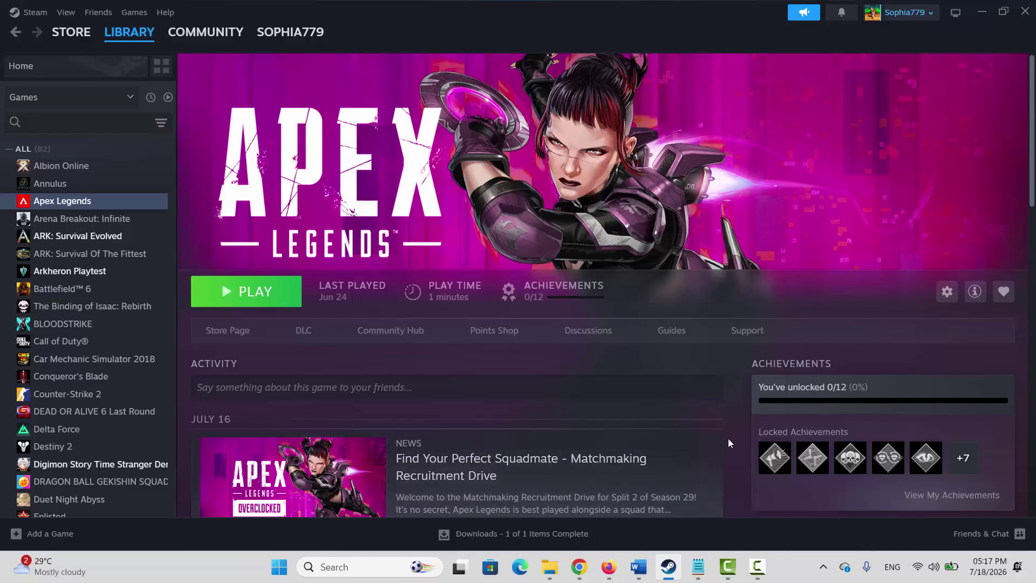
# Step: Open the Virtual Memory settings through the advanced performance options of Windows System Properties
pyautogui.click(333, 566)
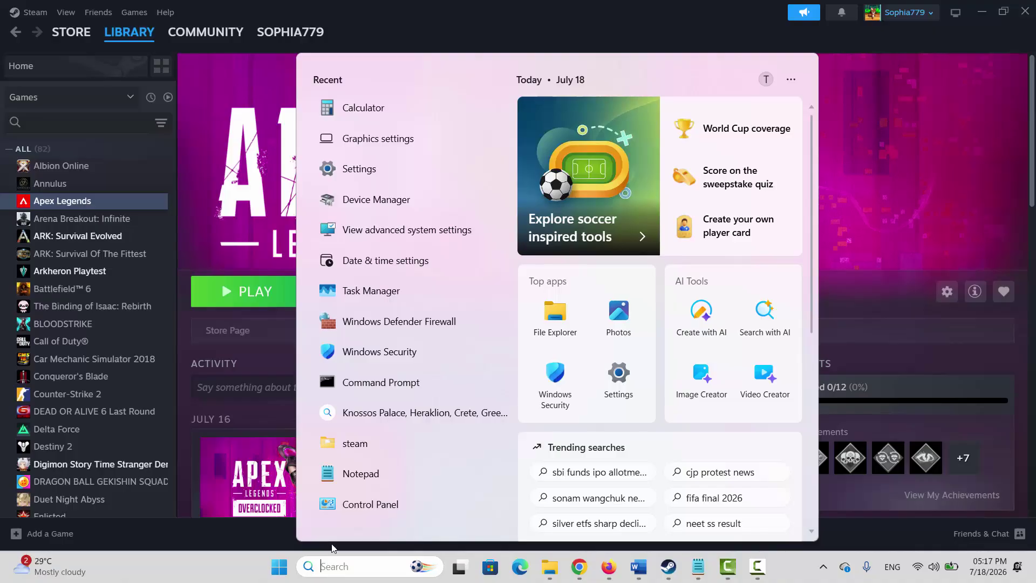
pyautogui.click(410, 232)
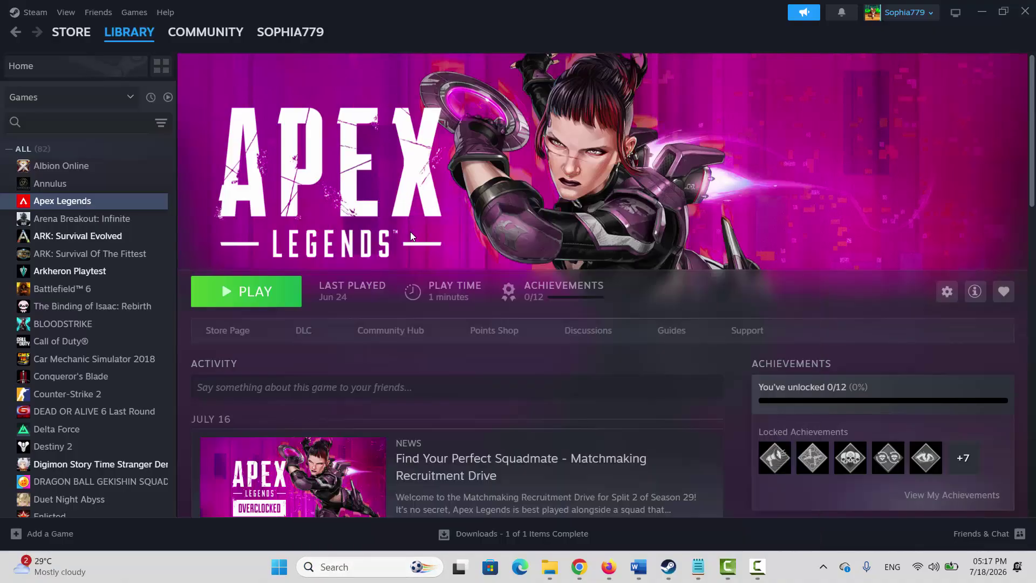
pyautogui.click(350, 211)
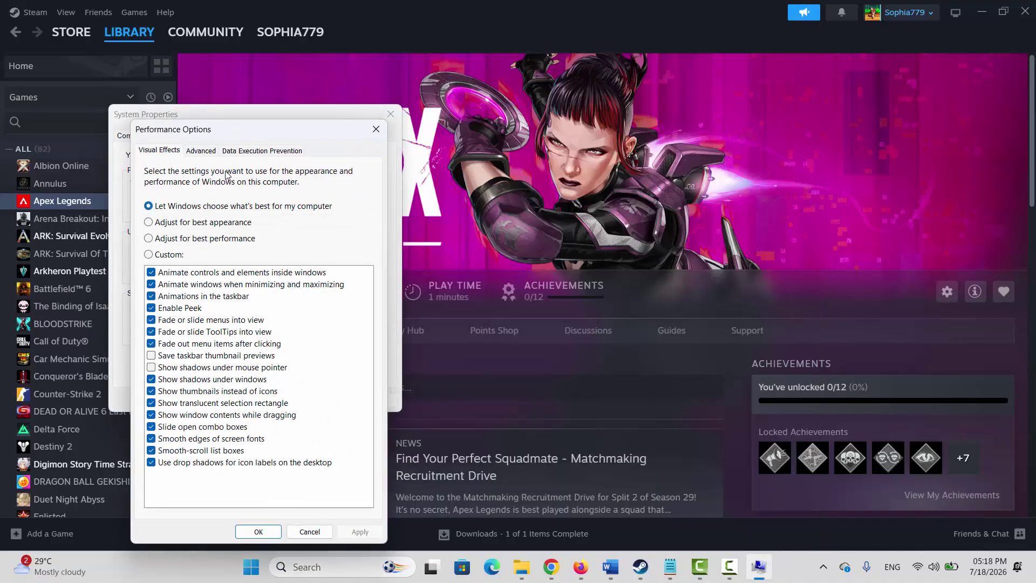
pyautogui.click(202, 151)
pyautogui.click(335, 333)
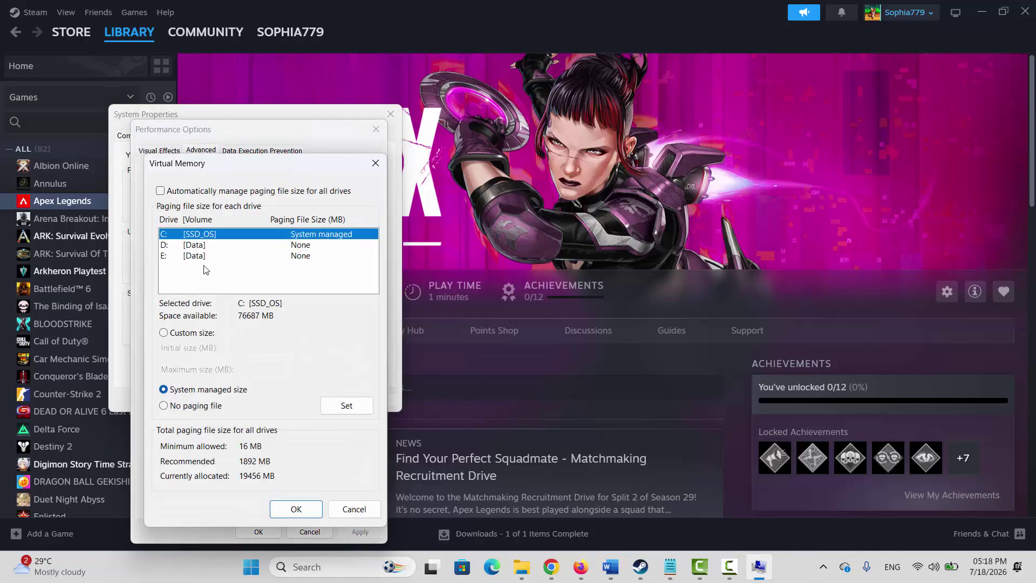
# Step: Enter a custom paging file size for drive C: with an initial size of 12288 MB and a maximum of 24576 MB
pyautogui.click(195, 246)
pyautogui.click(196, 255)
pyautogui.click(197, 234)
pyautogui.click(163, 333)
pyautogui.click(242, 348)
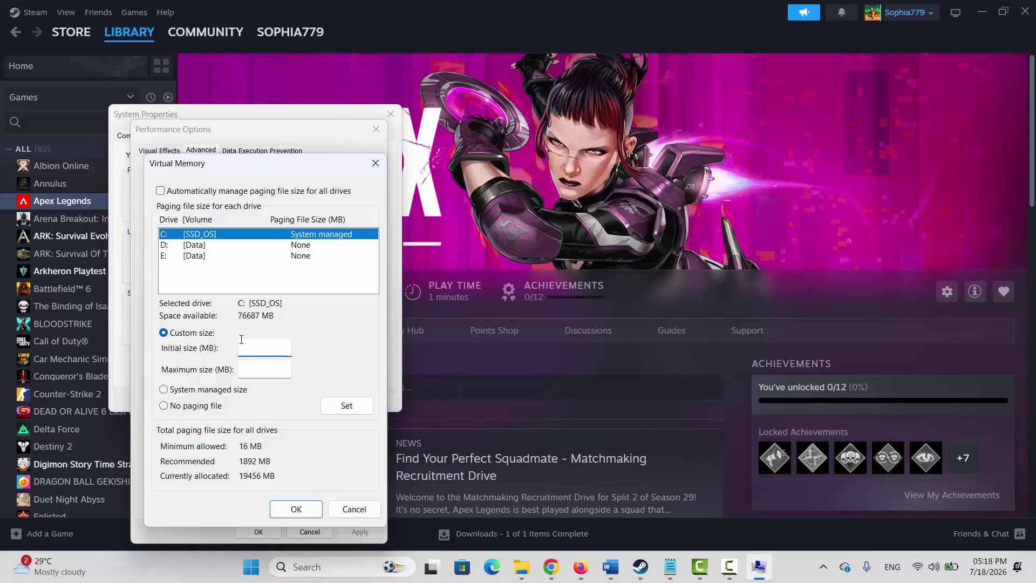
pyautogui.write('12288')
pyautogui.press('Tab')
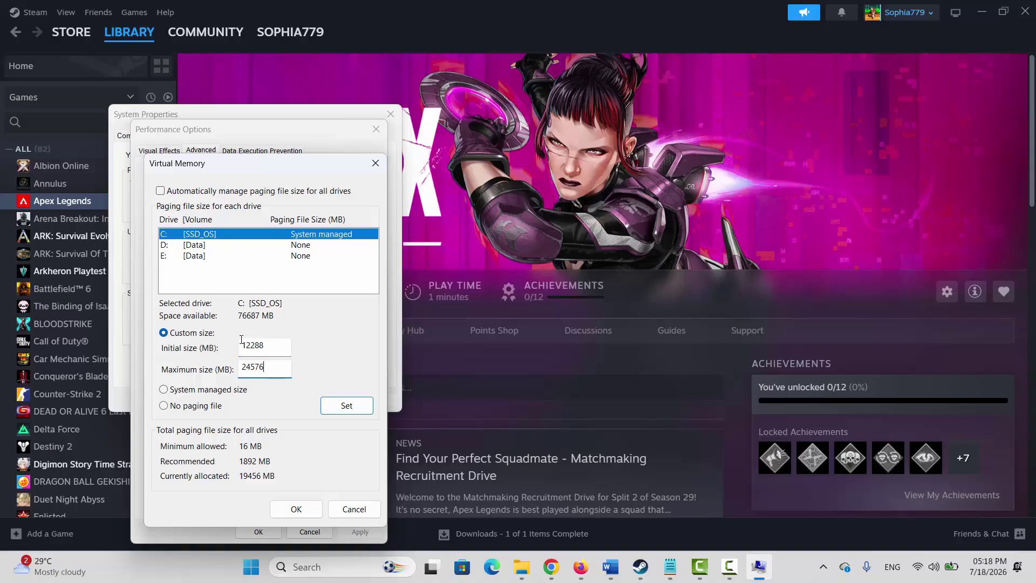
# Step: Try to set the custom paging file size, cancel the Virtual Memory changes, and close Performance Options and System Properties
pyautogui.click(340, 405)
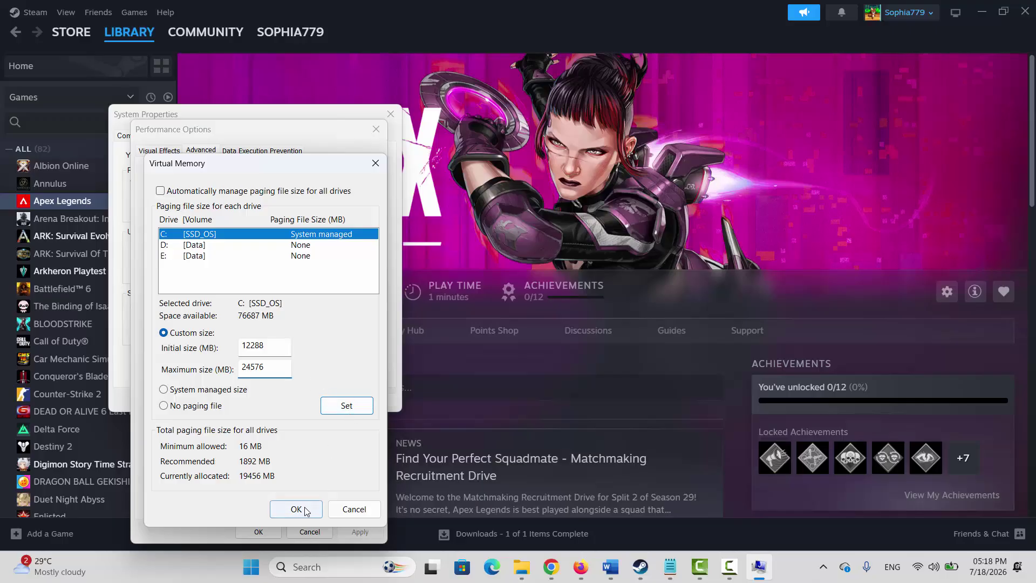
pyautogui.click(353, 509)
pyautogui.click(376, 129)
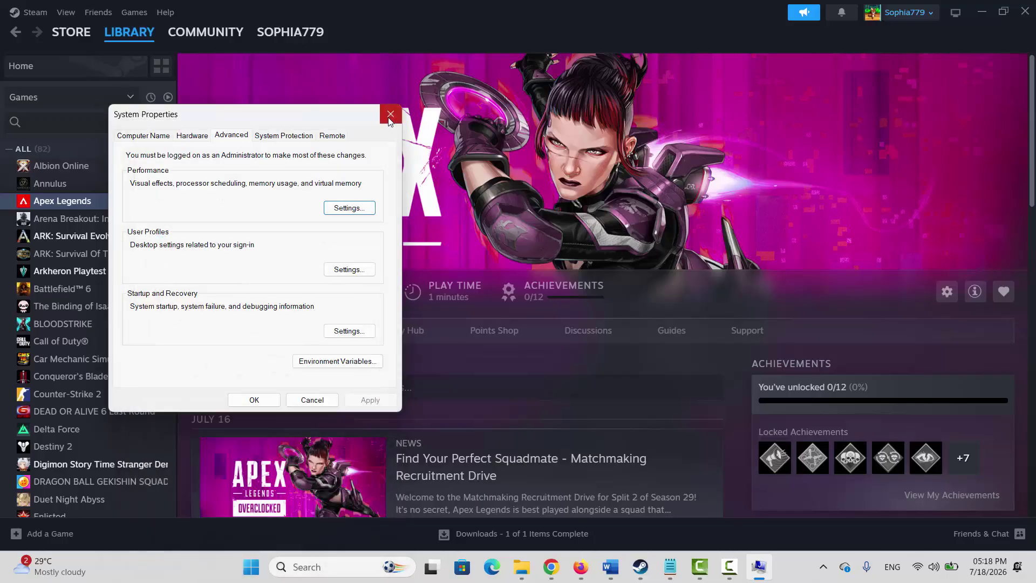
pyautogui.click(390, 114)
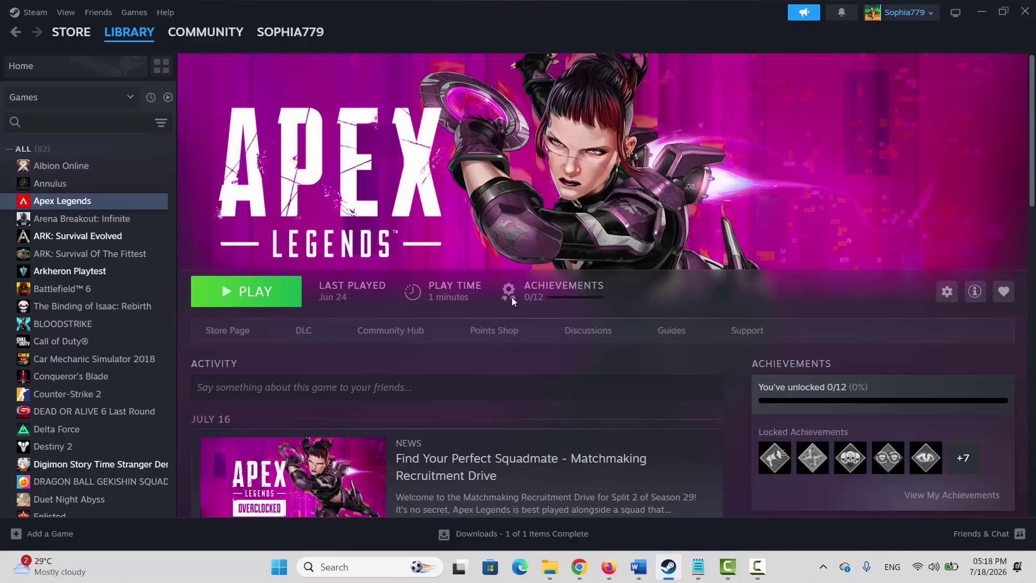
# Step: Start uninstalling Apex Legends from the Steam library, and cancel at the confirmation
pyautogui.rightClick(76, 206)
pyautogui.moveTo(127, 297)
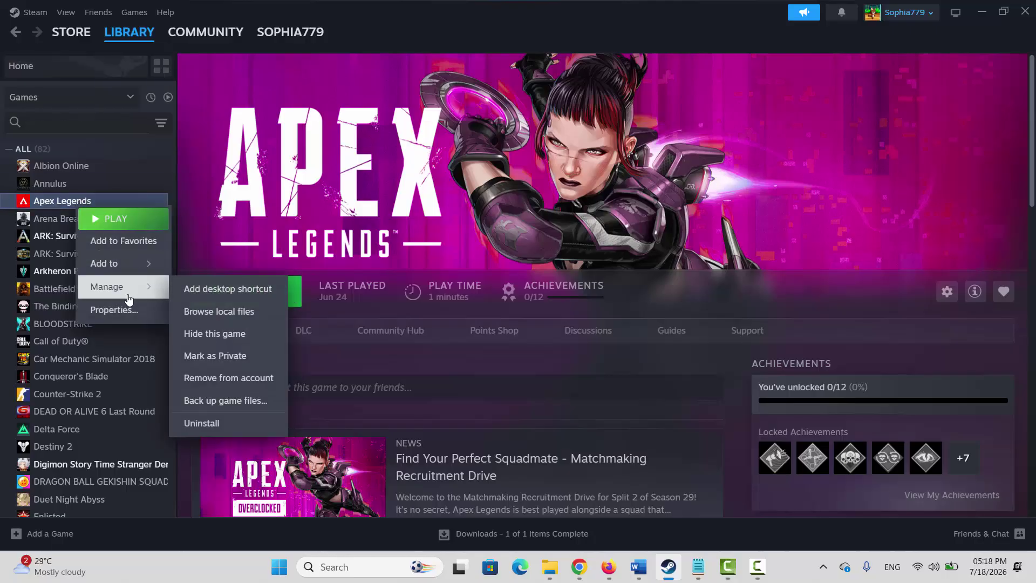
pyautogui.click(222, 428)
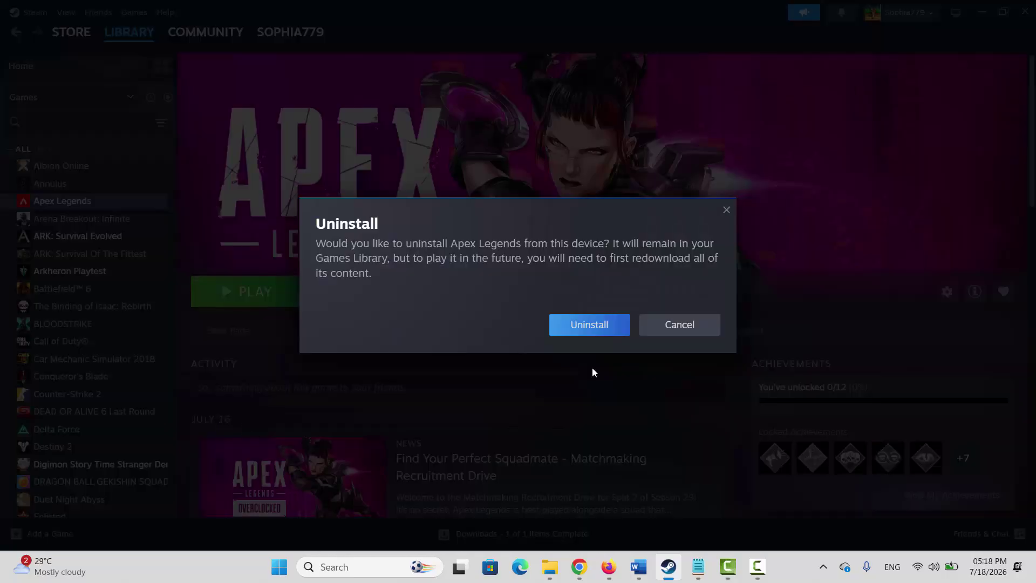
pyautogui.click(666, 331)
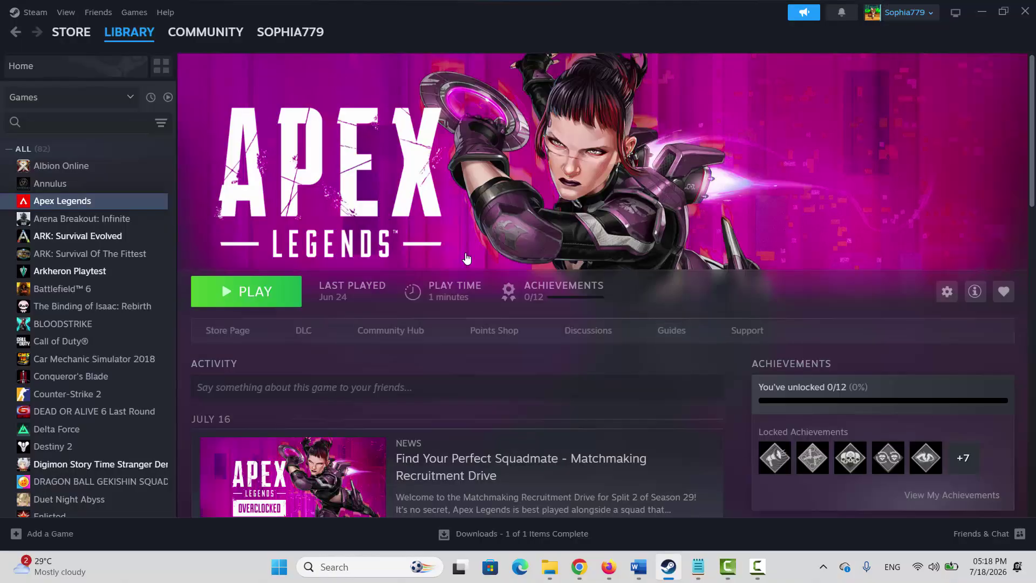
# Step: Open the PAYDAY 3 store page, bring up the Windows Restart option, and dismiss it without restarting
pyautogui.moveTo(69, 34)
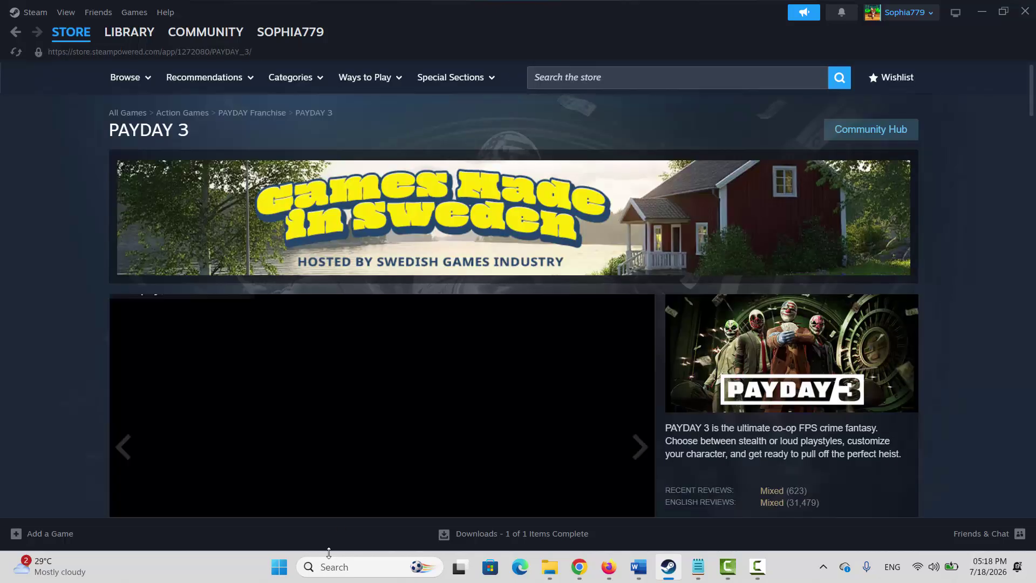
pyautogui.click(279, 567)
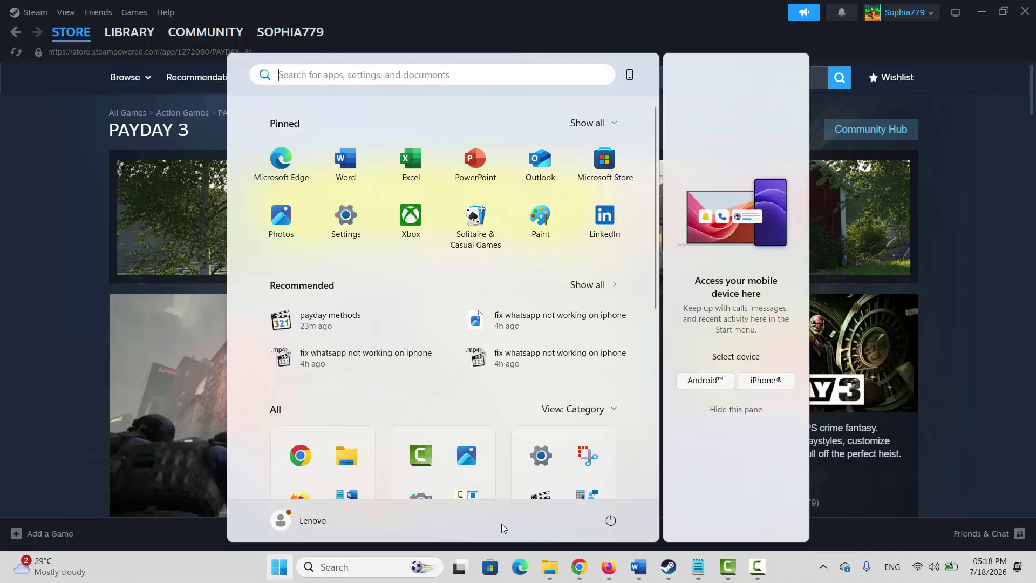
pyautogui.click(614, 512)
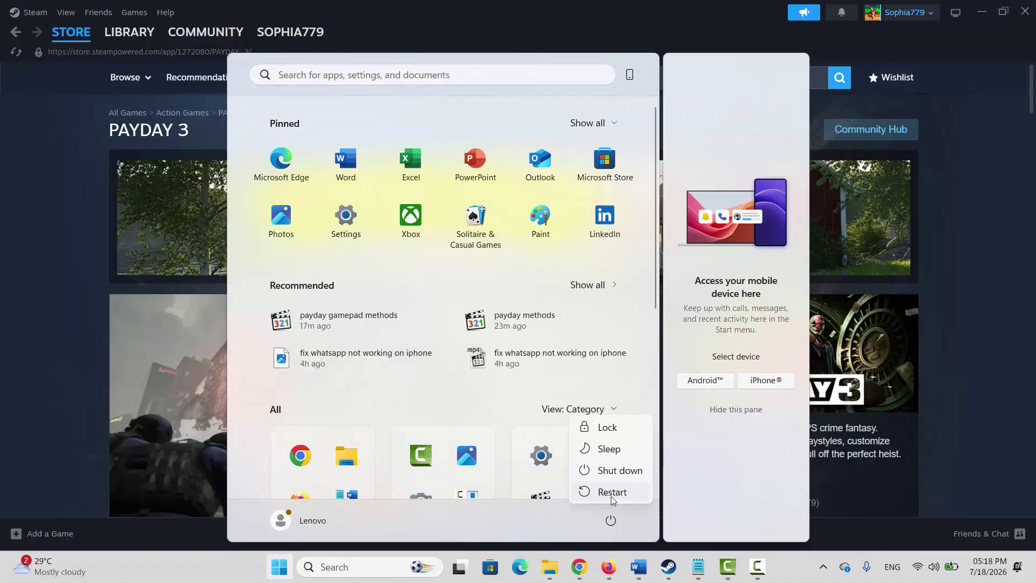
pyautogui.click(945, 349)
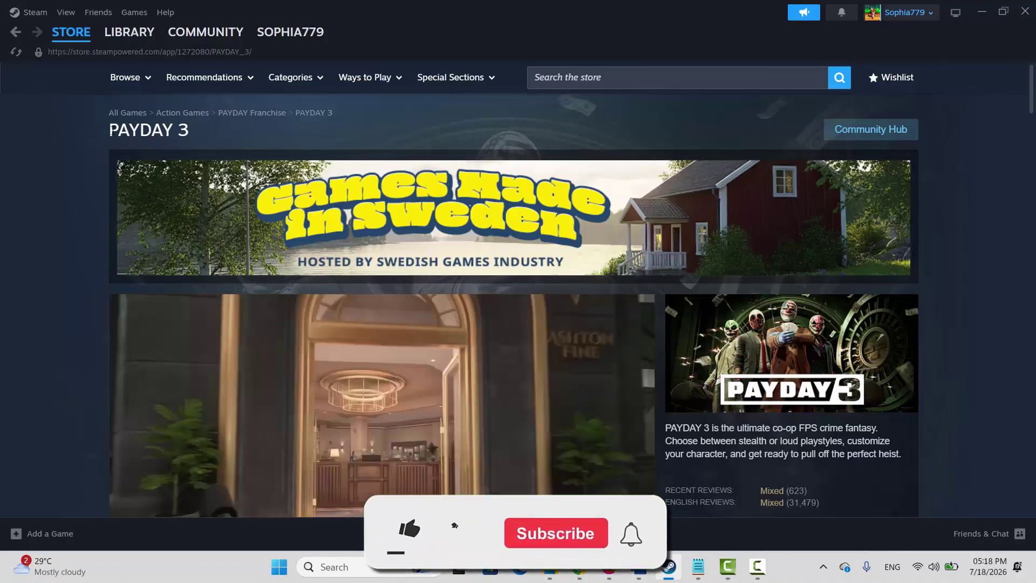
pyautogui.tripleClick(115, 129)
pyautogui.click(84, 255)
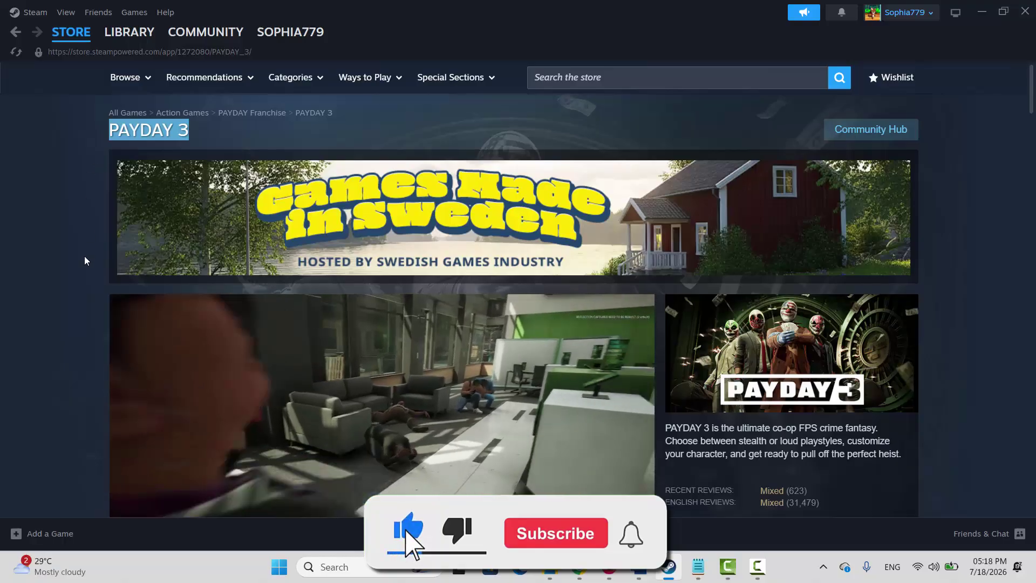